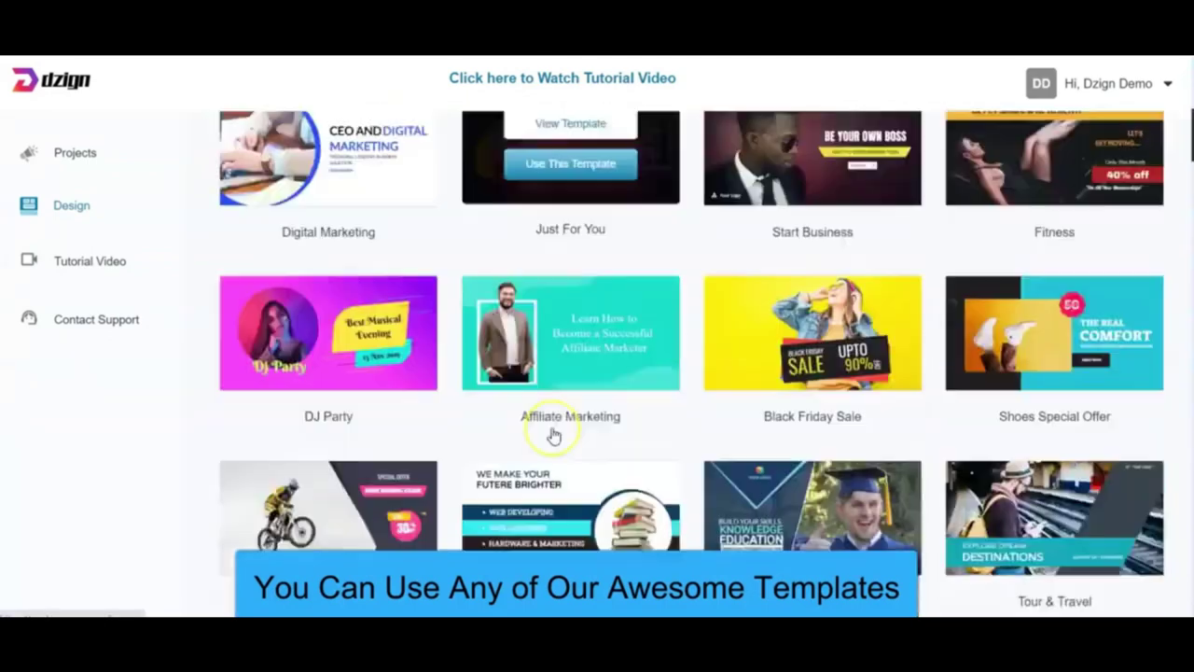
Scroll through the Templates page to browse the template categories
scroll(553, 436, "down", 10)
scroll(553, 435, "down", 10)
scroll(554, 435, "down", 10)
scroll(553, 436, "down", 10)
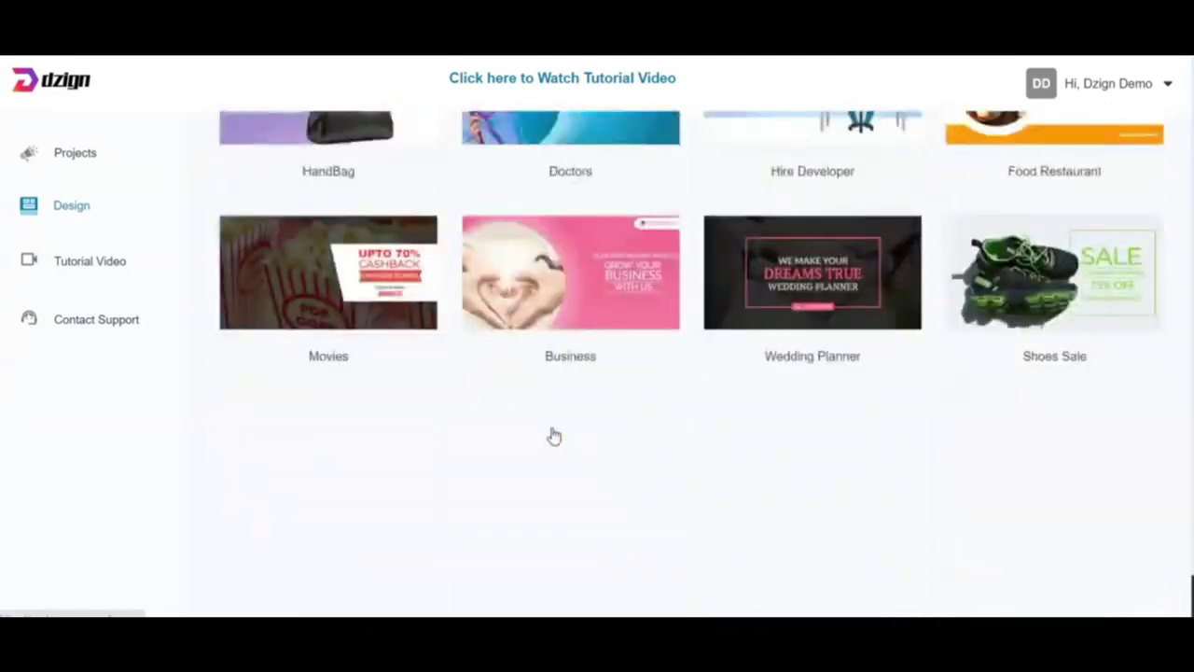
scroll(553, 435, "up", 10)
scroll(553, 435, "up", 10)
scroll(553, 436, "up", 10)
scroll(554, 436, "up", 10)
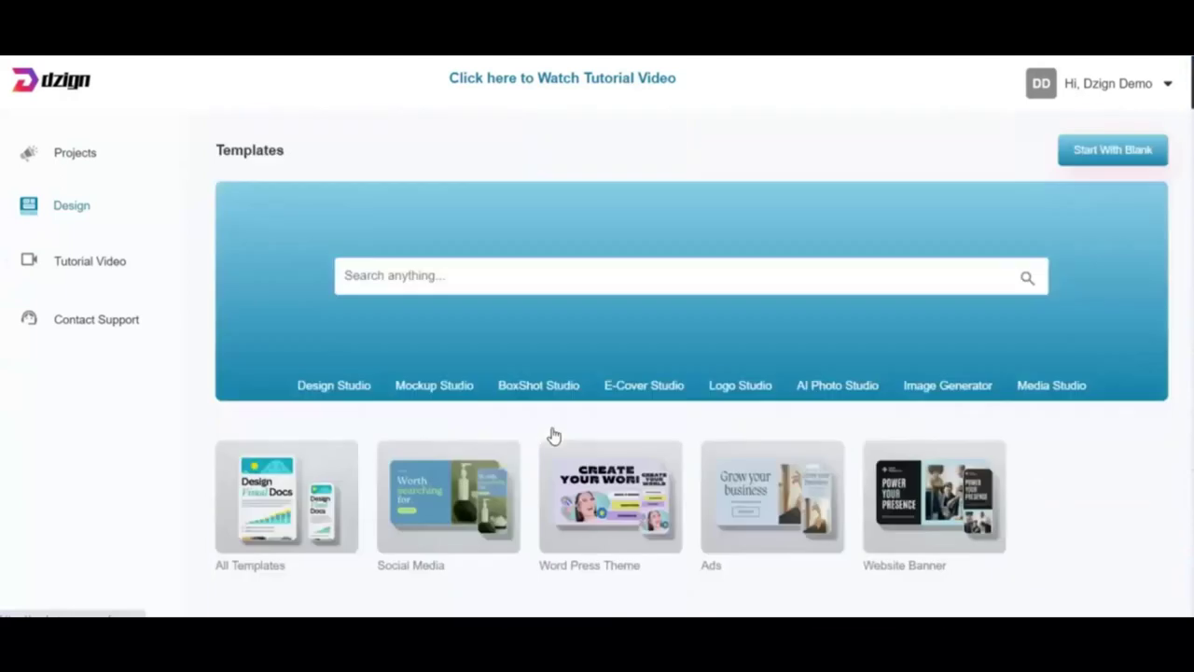
scroll(439, 503, "down", 3)
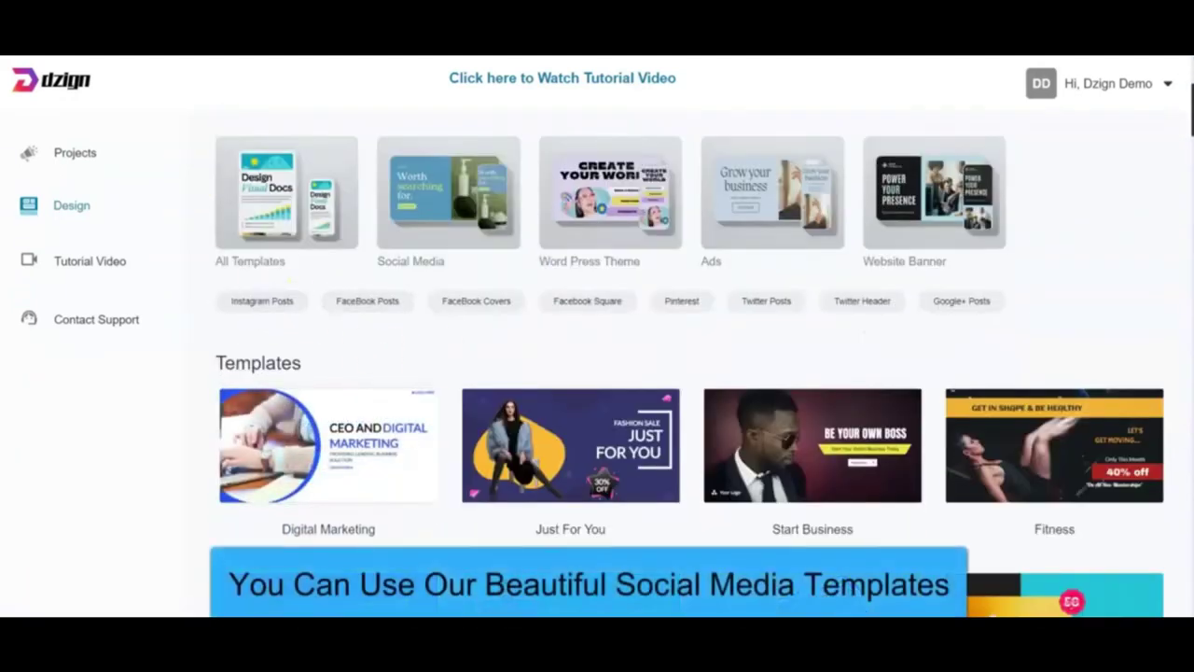
scroll(688, 307, "down", 2)
scroll(691, 306, "down", 2)
scroll(691, 307, "down", 3)
scroll(691, 307, "down", 3)
scroll(692, 307, "down", 3)
scroll(691, 307, "down", 3)
scroll(692, 307, "up", 3)
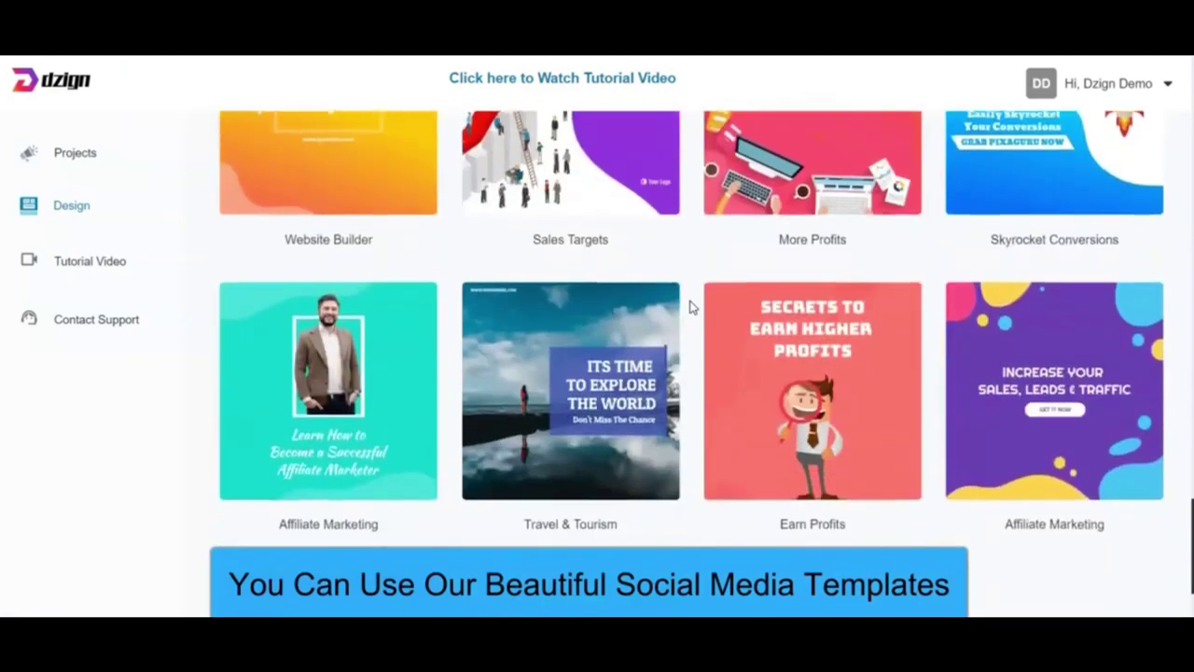
scroll(692, 307, "up", 5)
scroll(691, 307, "up", 5)
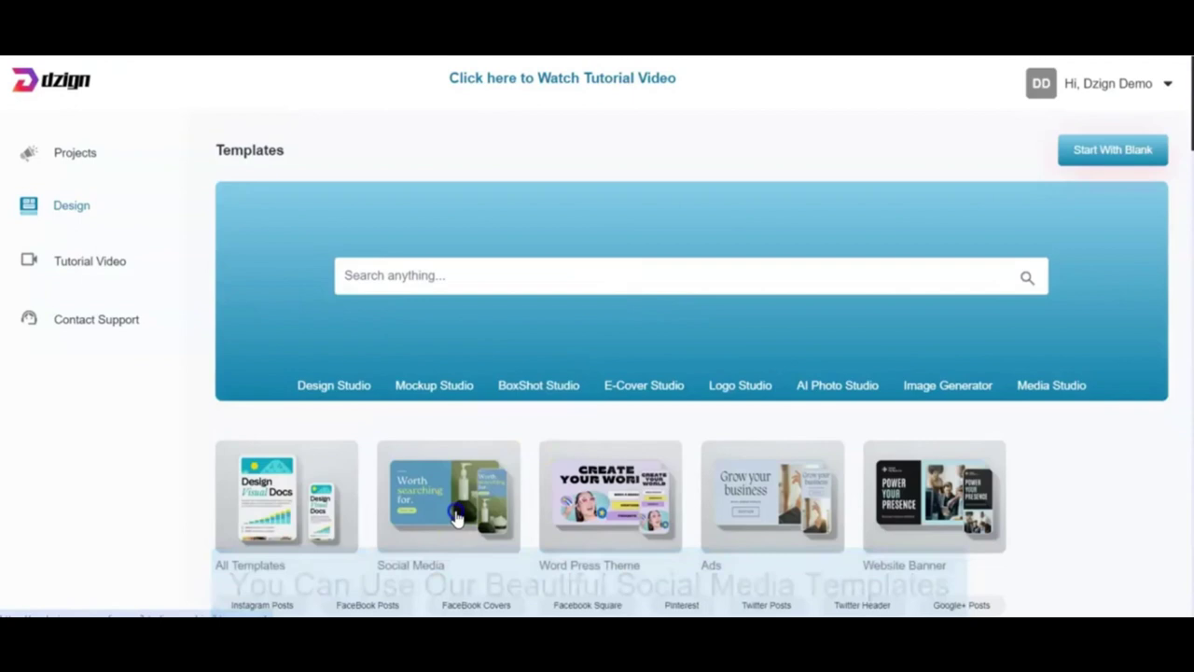
scroll(360, 528, "down", 1)
scroll(714, 530, "down", 2)
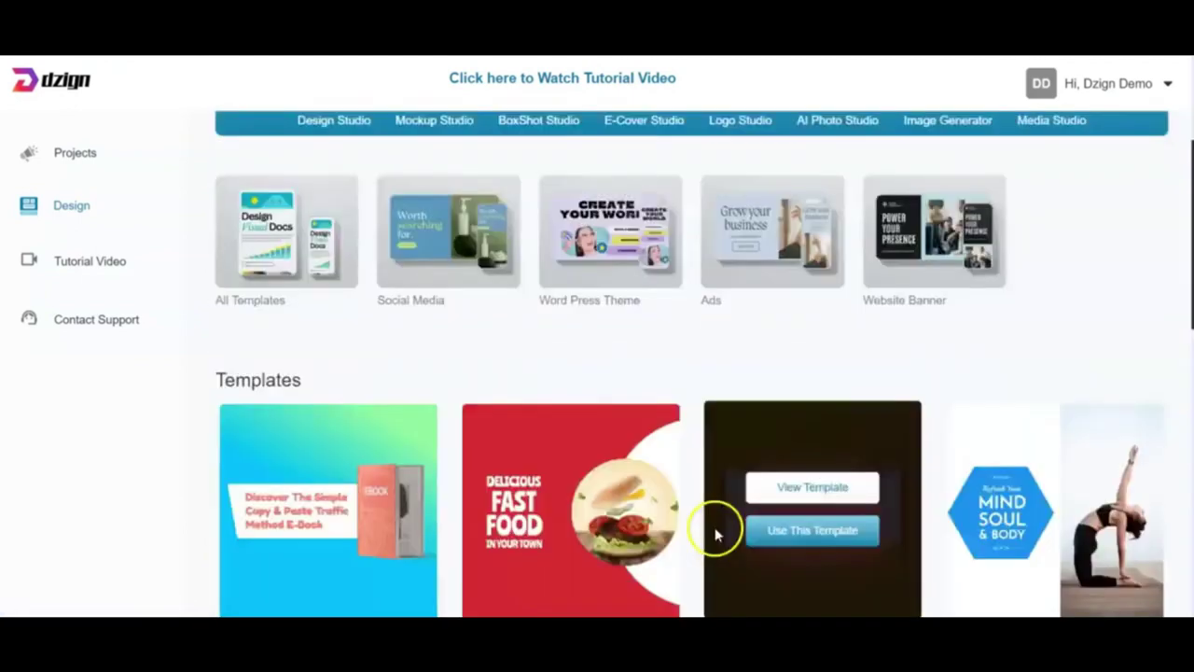
scroll(714, 533, "down", 4)
scroll(560, 448, "up", 6)
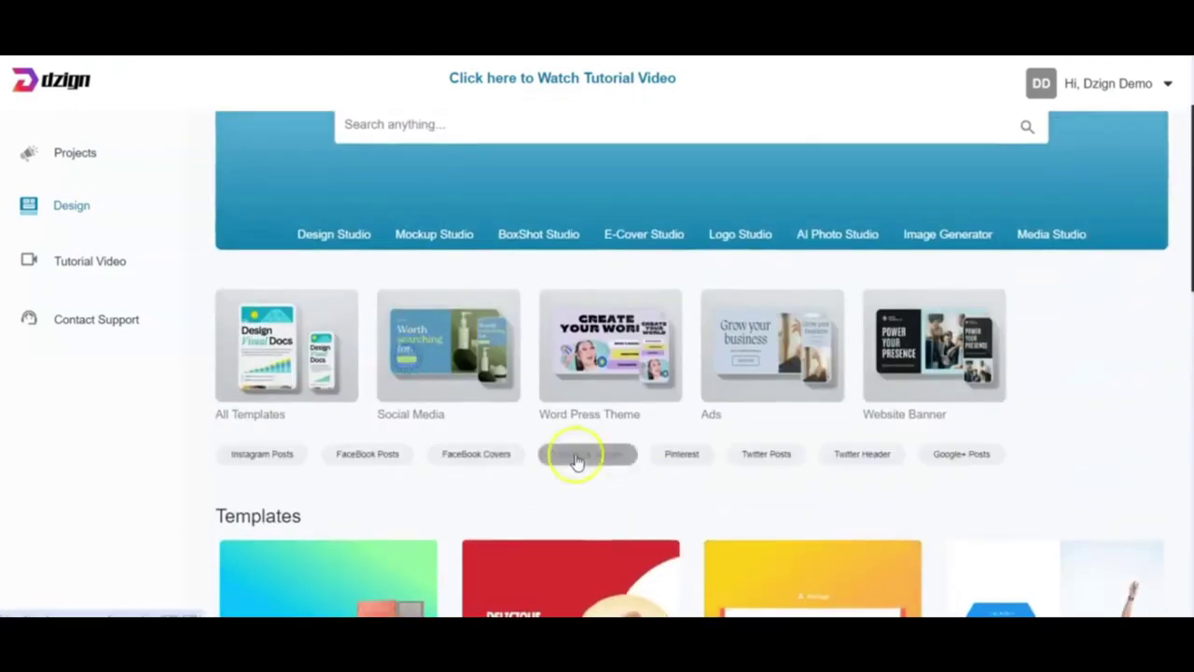
Preview the Word Press Theme and Ads categories, then browse the Website Banner templates
left_click(597, 383)
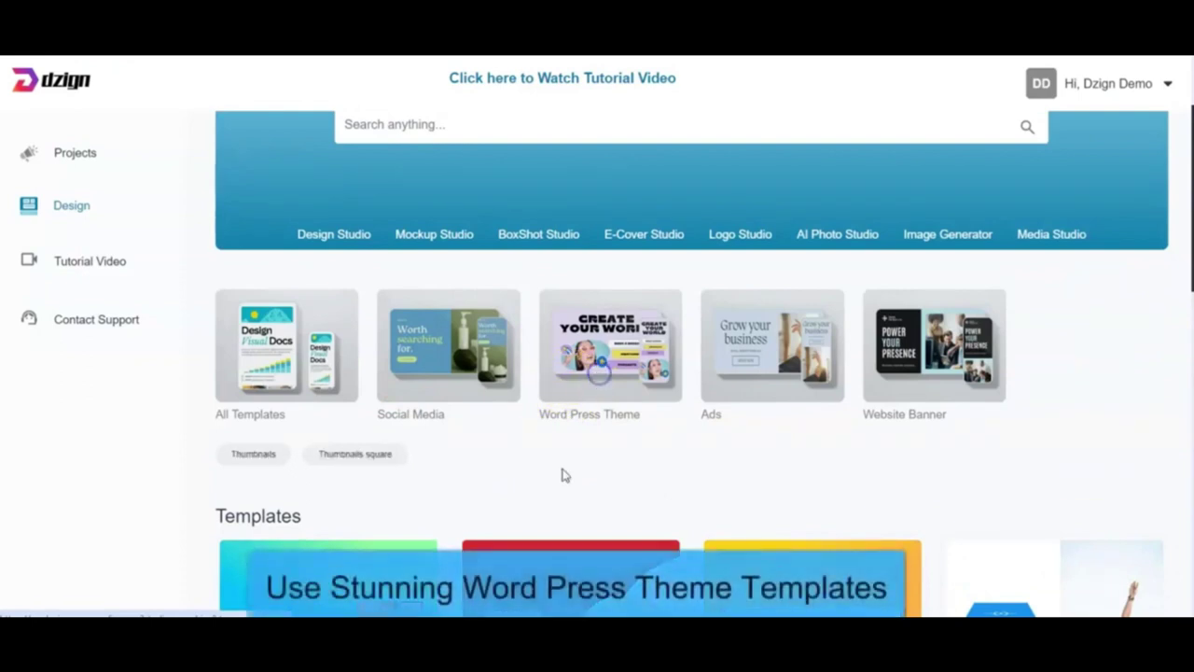
left_click(773, 360)
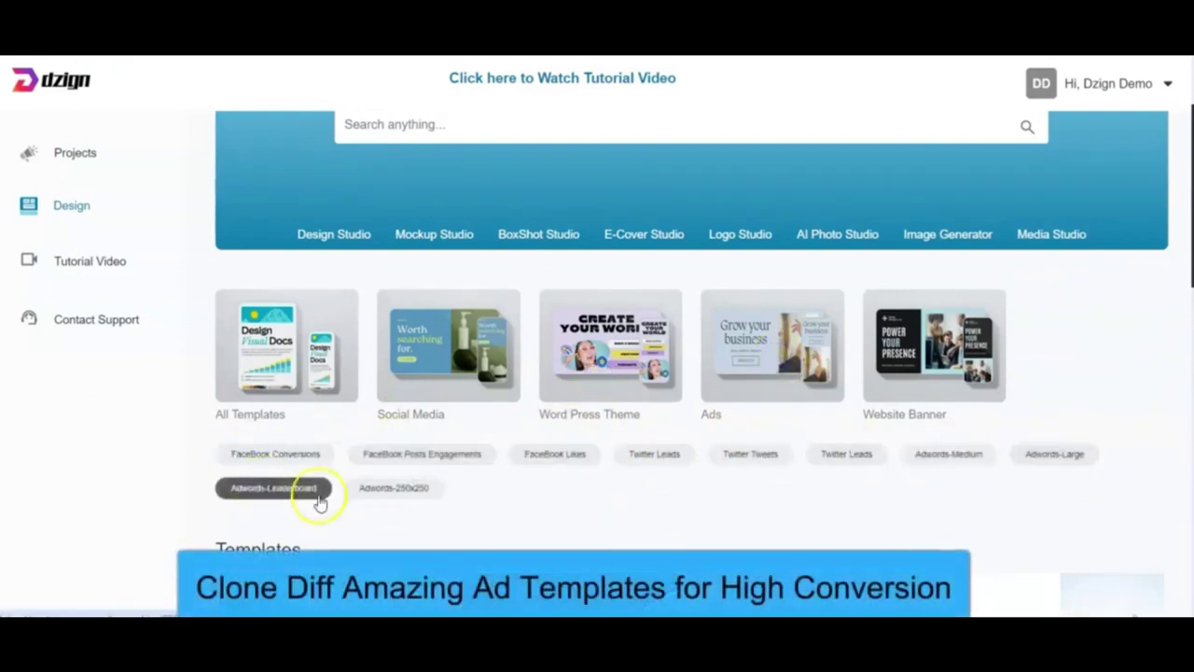
left_click(930, 359)
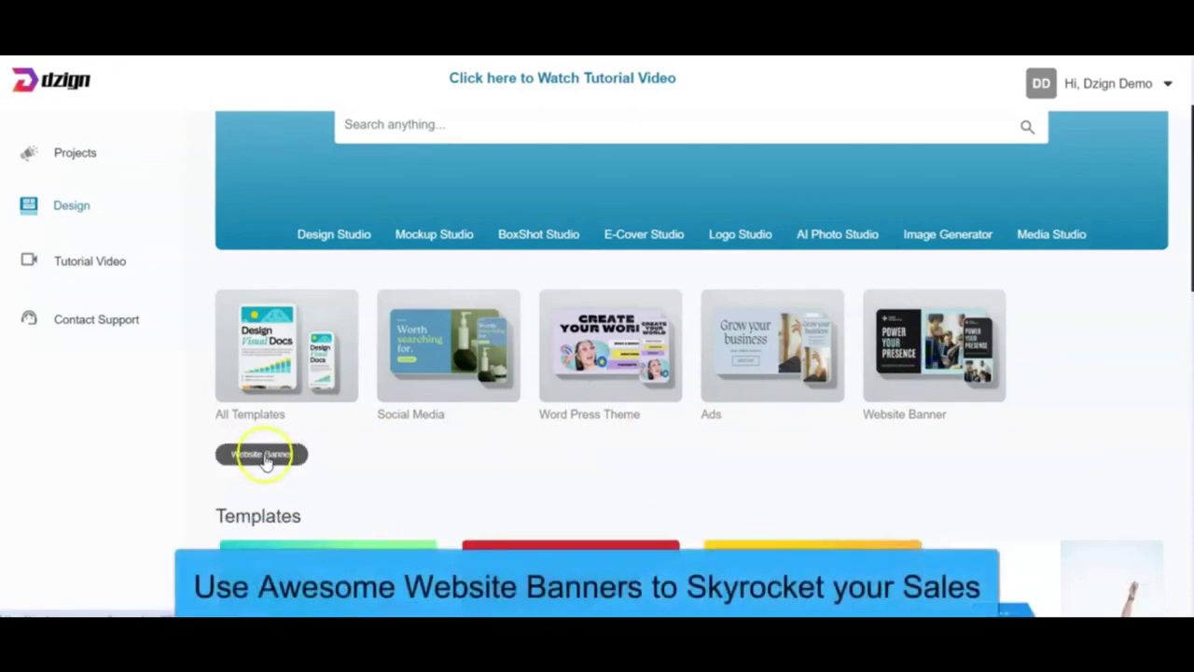
scroll(697, 367, "down", 5)
scroll(697, 368, "down", 3)
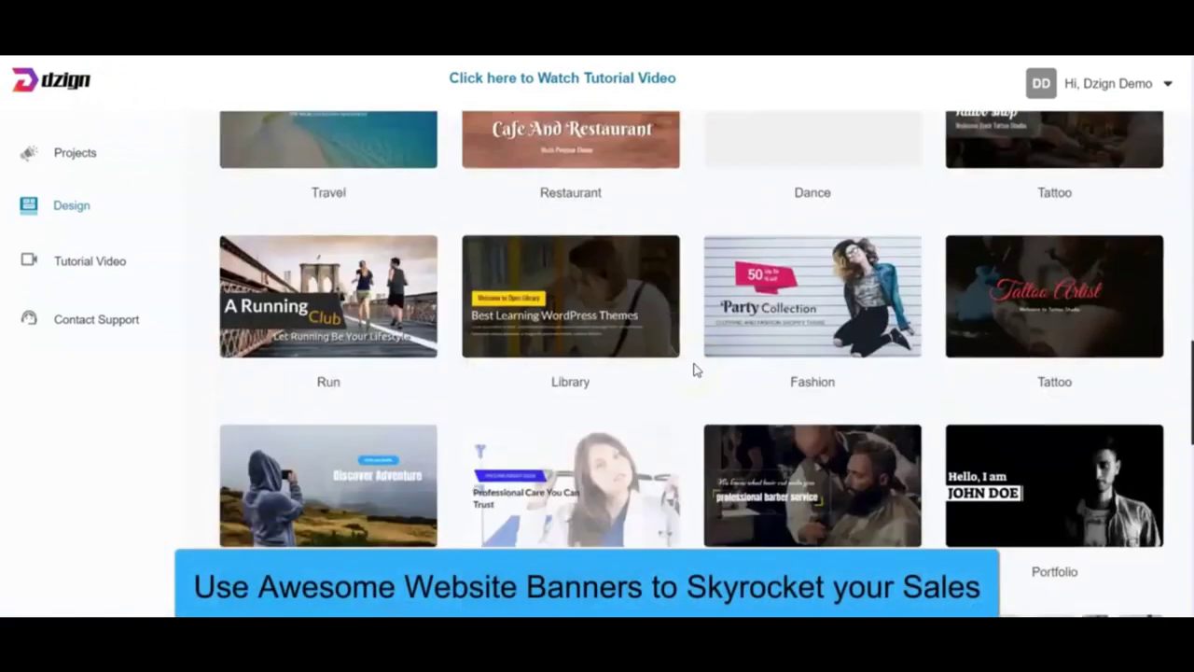
scroll(698, 367, "down", 3)
scroll(695, 371, "down", 3)
scroll(693, 371, "up", 10)
Create a design named 'fashion bag' from the Bag Ad template in the LUSH STORE project
scroll(696, 371, "up", 3)
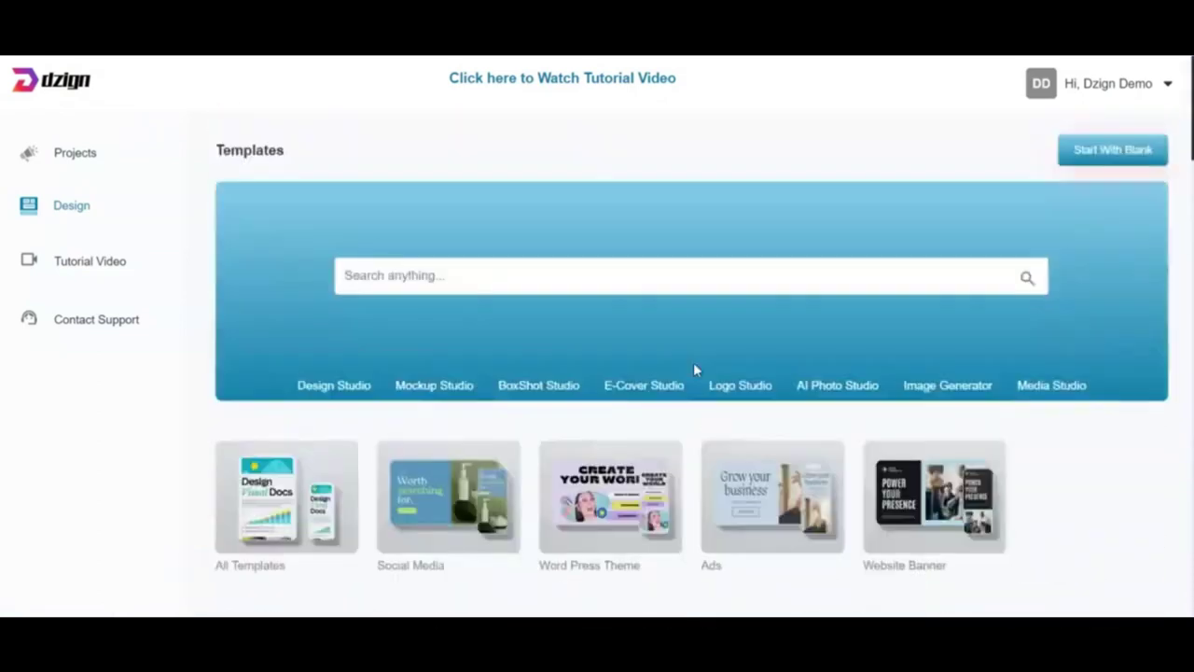
scroll(270, 104, "down", 2)
scroll(699, 195, "down", 10)
scroll(699, 195, "up", 5)
scroll(698, 195, "down", 3)
scroll(734, 289, "up", 1)
mouse_move(1038, 343)
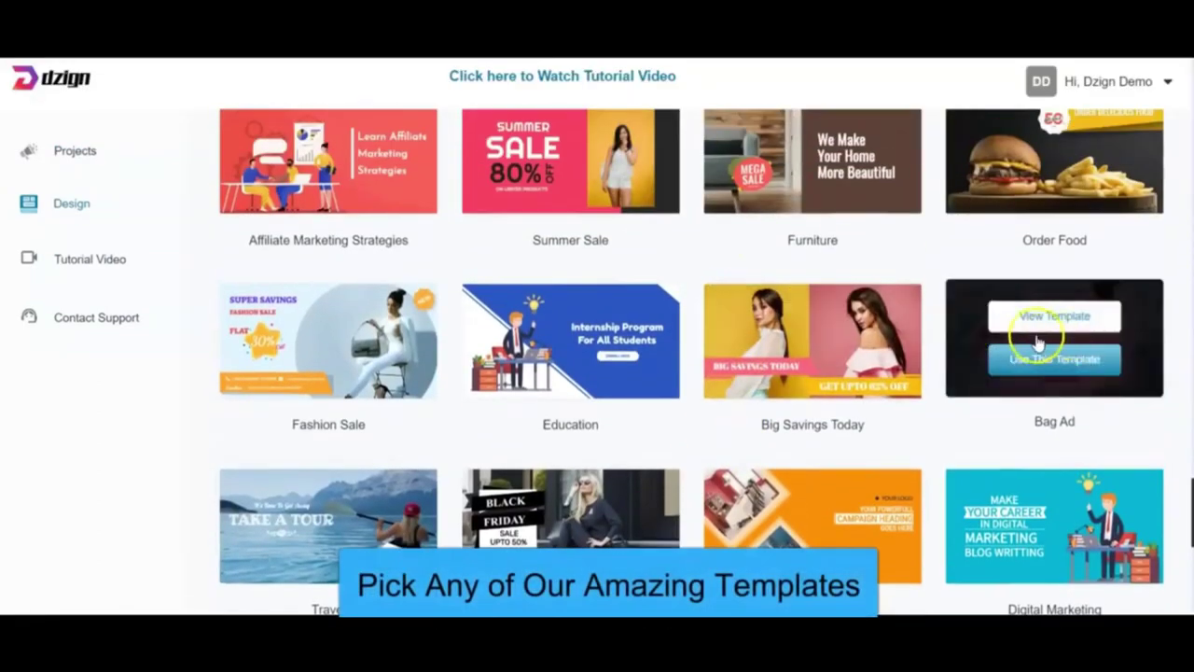
left_click(1078, 372)
left_click(506, 286)
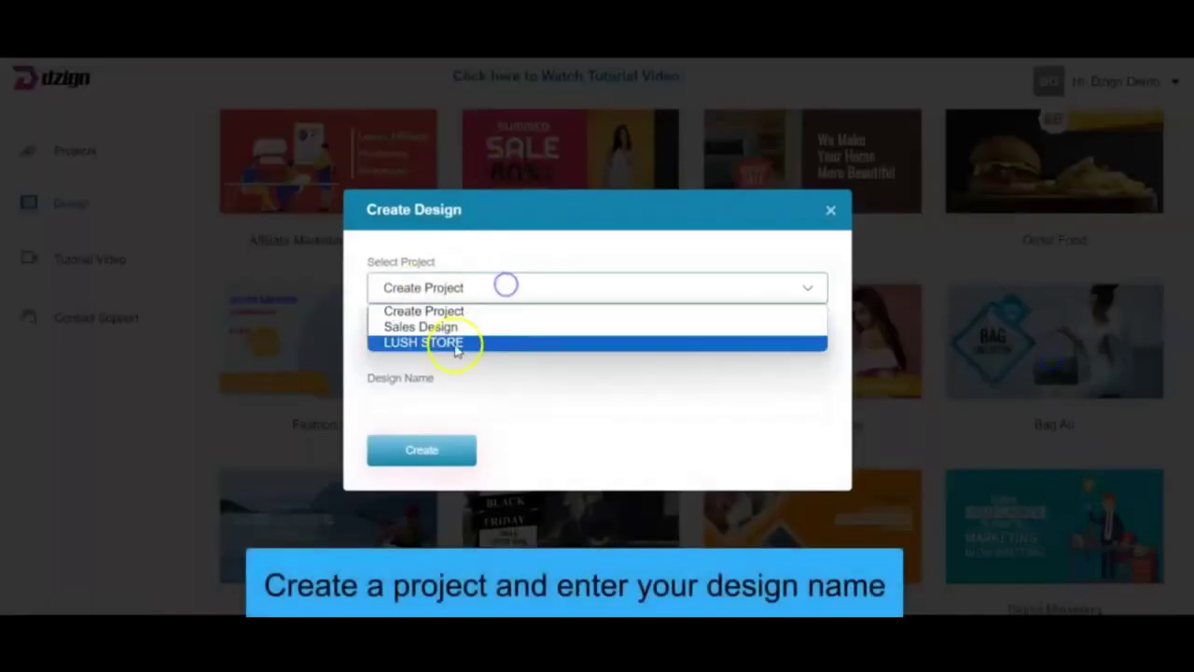
left_click(457, 343)
left_click(470, 378)
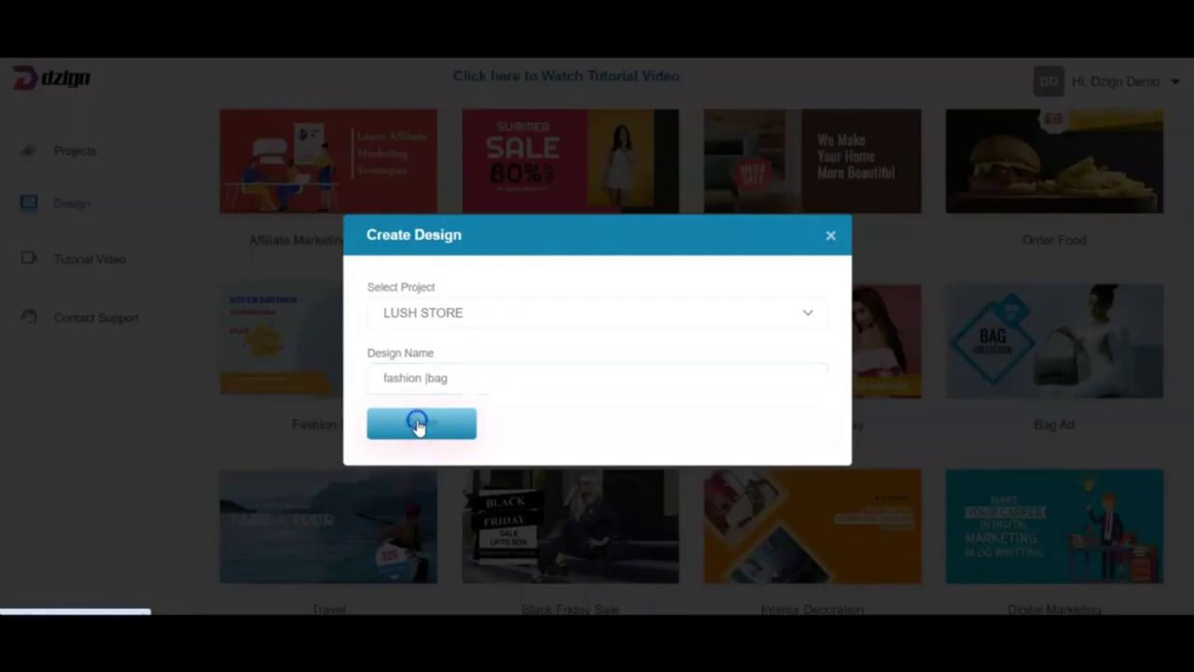
left_click(417, 424)
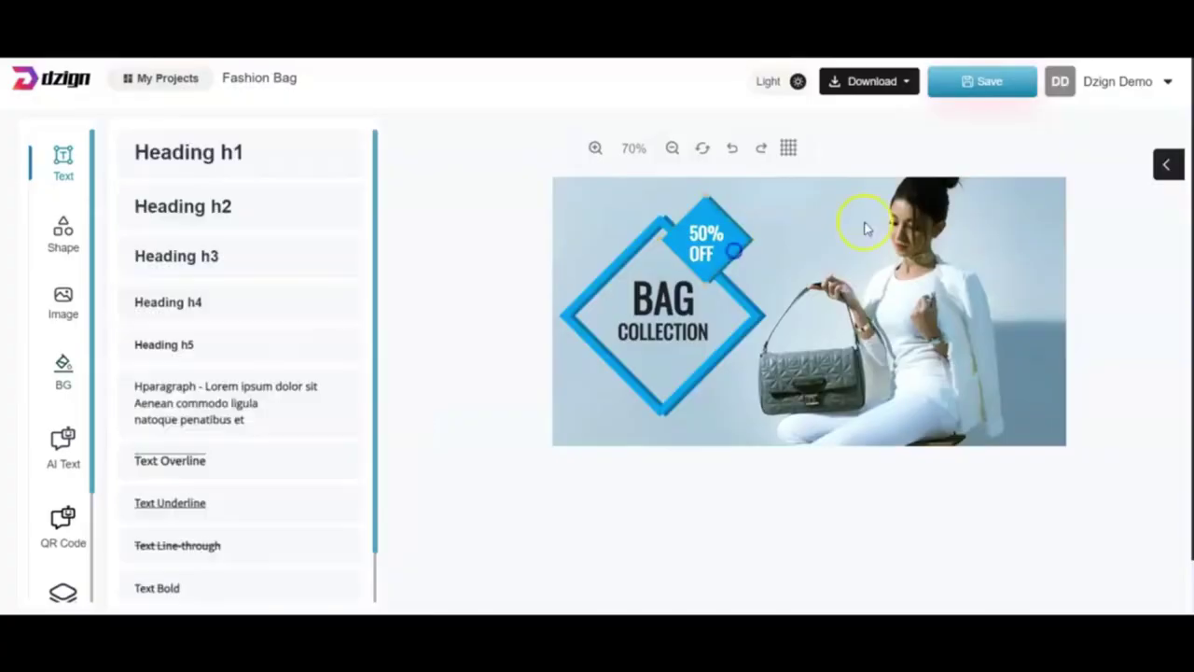
Browse the shapes, images, backgrounds, AI text and QR code panels
left_click(63, 244)
scroll(196, 395, "down", 1)
scroll(140, 363, "up", 2)
left_click(64, 301)
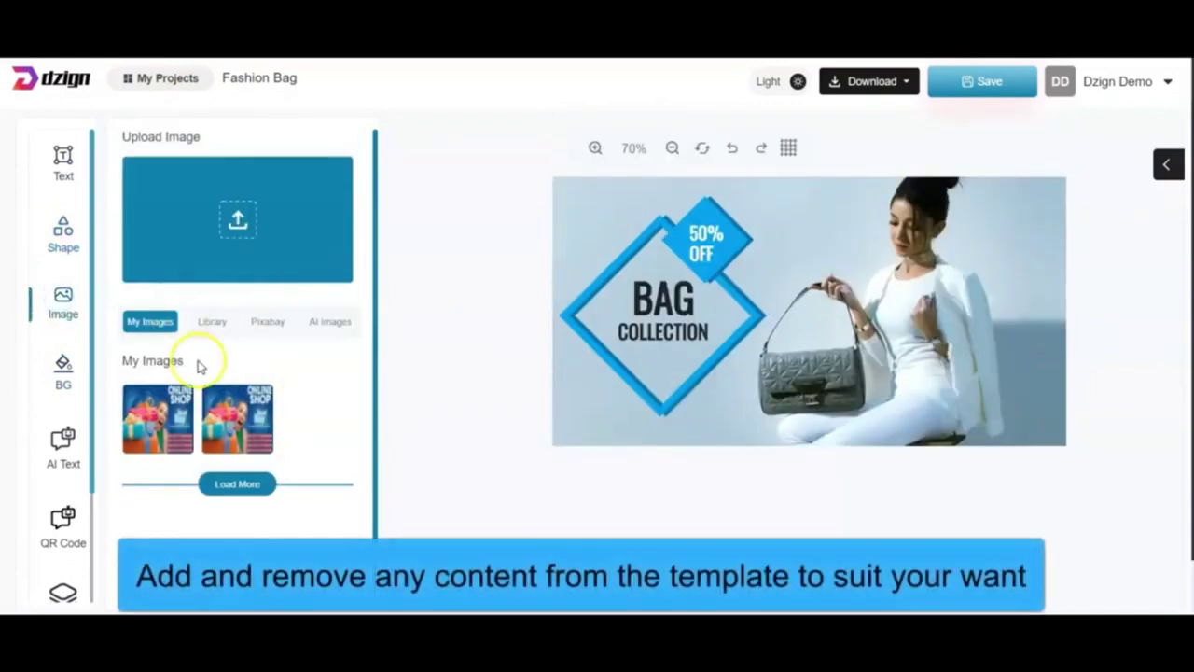
left_click(63, 371)
left_click(62, 446)
left_click(58, 527)
Add a Heading h1 line 'Place Your Order Here Now' in Oswald with blue text
left_click(62, 161)
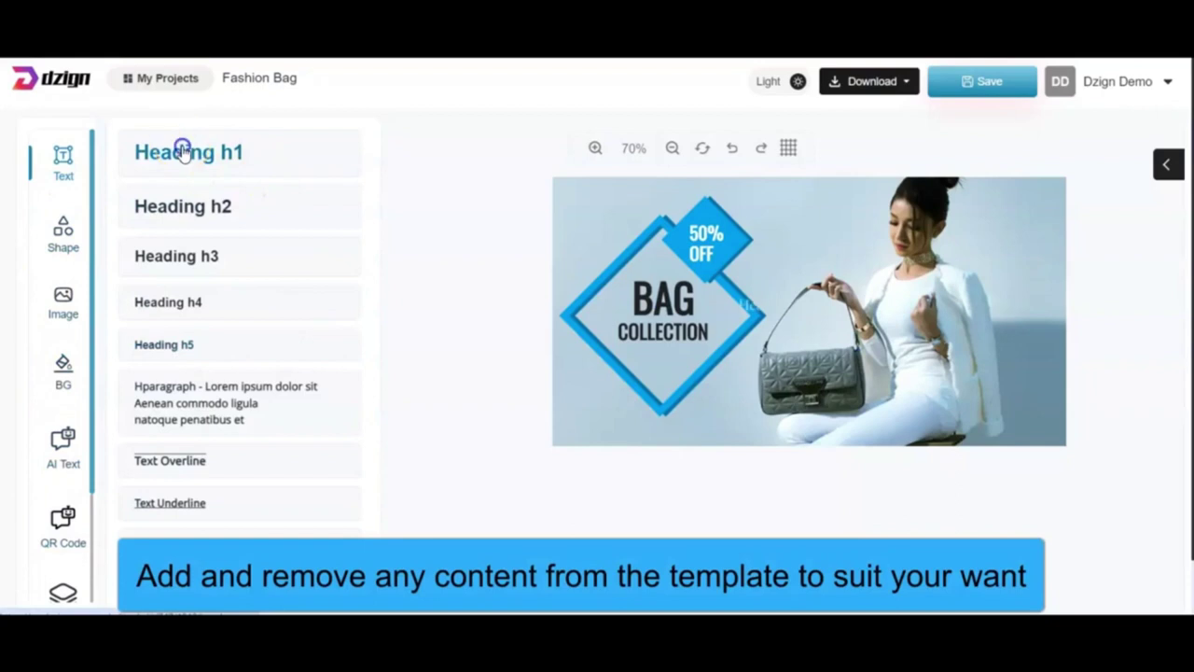
left_click(763, 303)
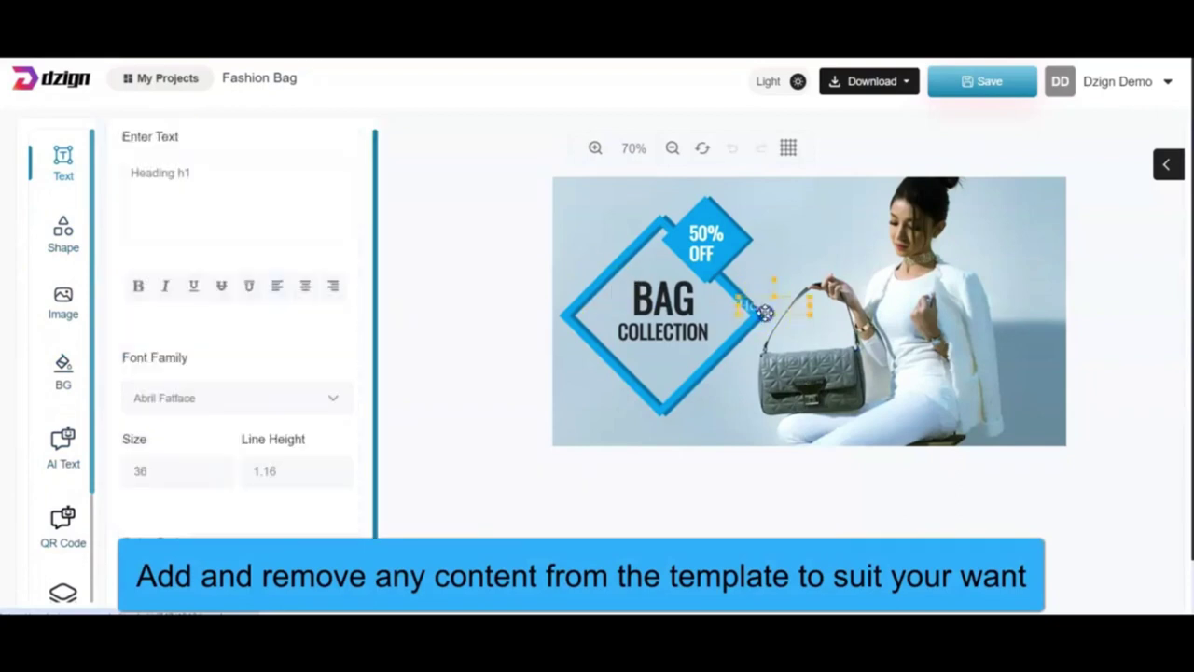
left_click(60, 164)
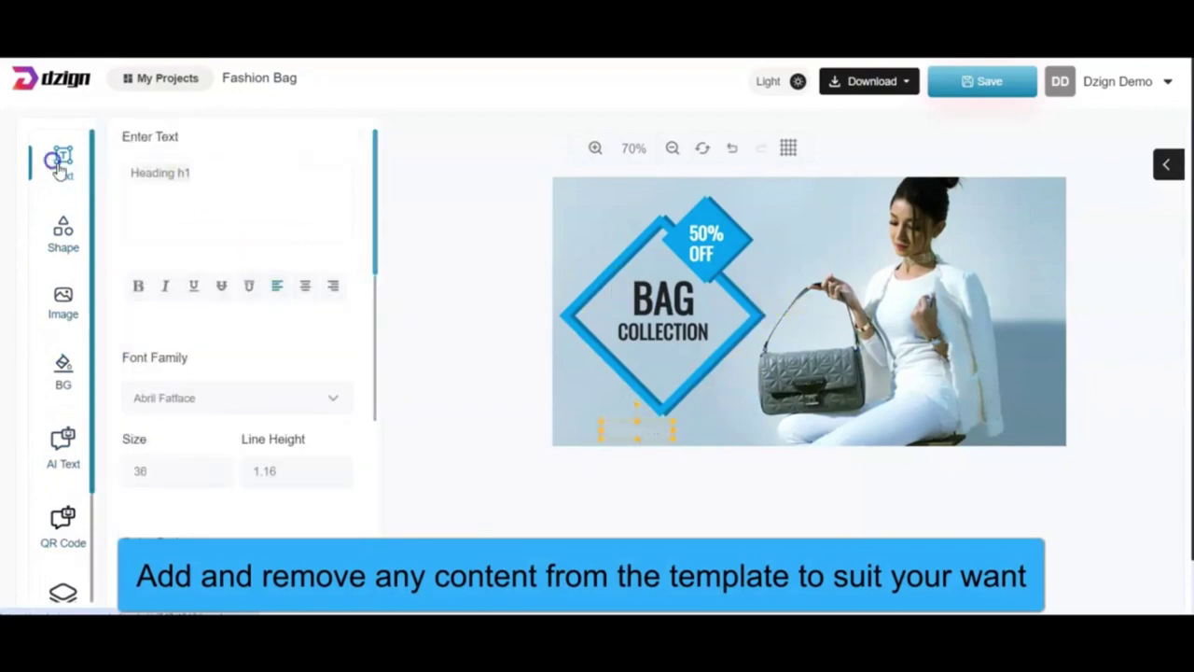
left_click(333, 383)
left_click(192, 231)
scroll(234, 270, "down", 2)
left_click(336, 422)
left_click(270, 159)
left_click(333, 152)
left_click(634, 433)
Give the order line a pink-to-blue gradient and delete the background photo
scroll(192, 453, "down", 5)
scroll(187, 453, "down", 5)
left_click_drag(224, 436, 260, 441)
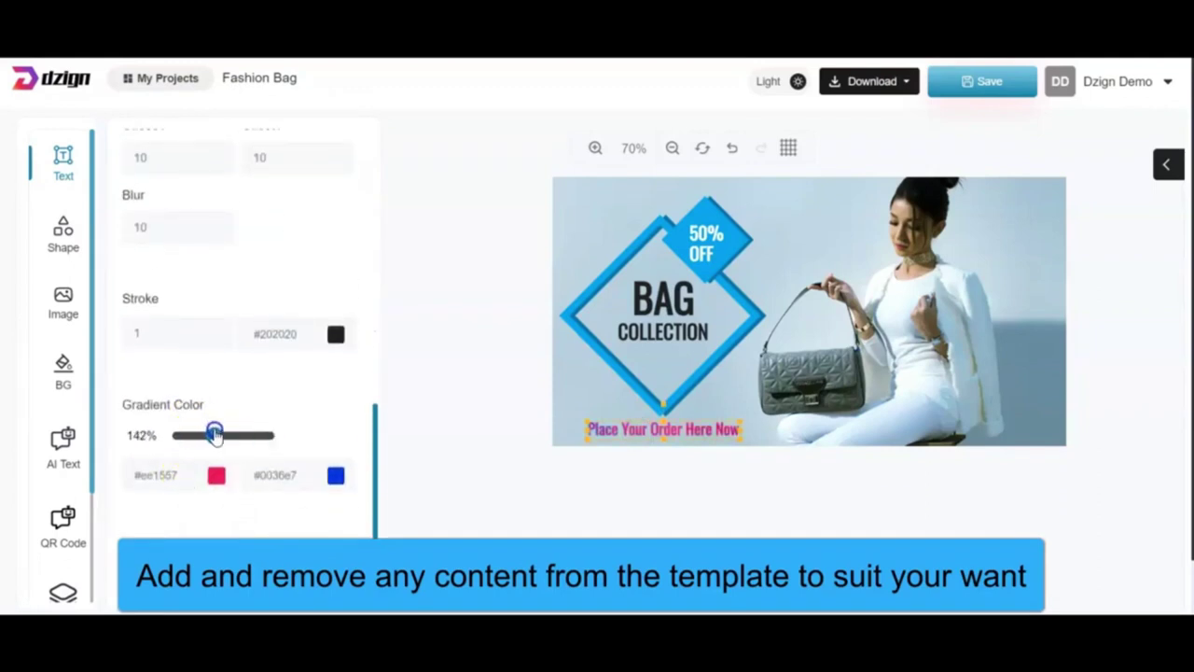
scroll(294, 396, "up", 10)
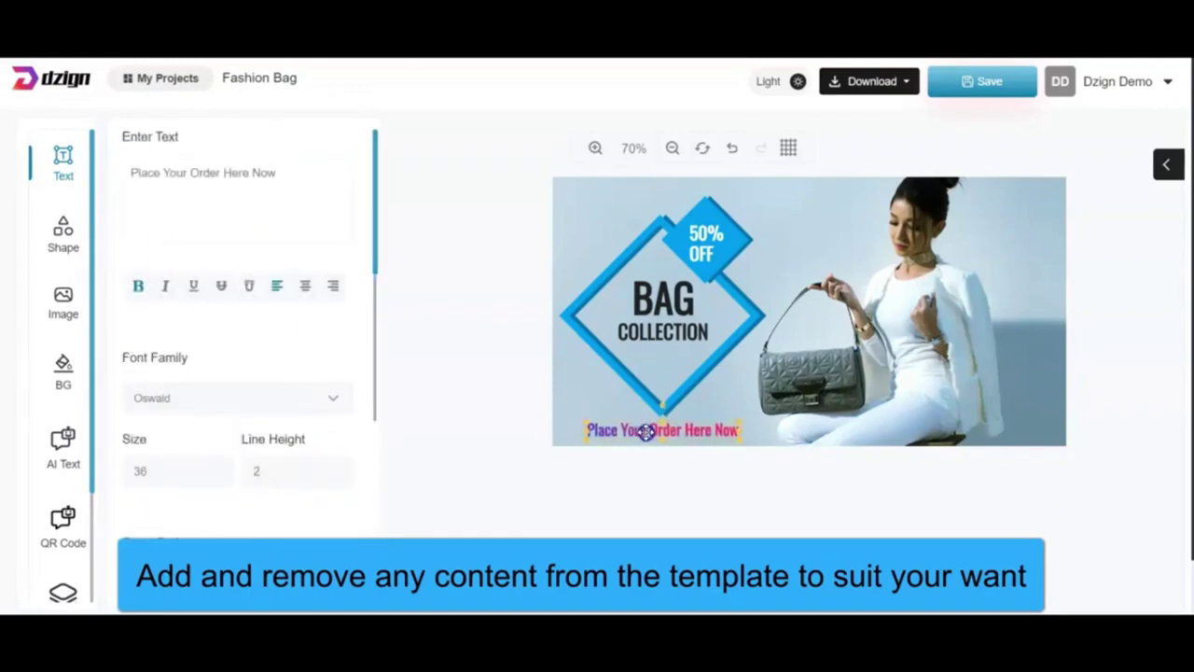
left_click(938, 298)
left_click(133, 473)
Add the woman photo from My Images, send it backward and move it right
left_click(63, 304)
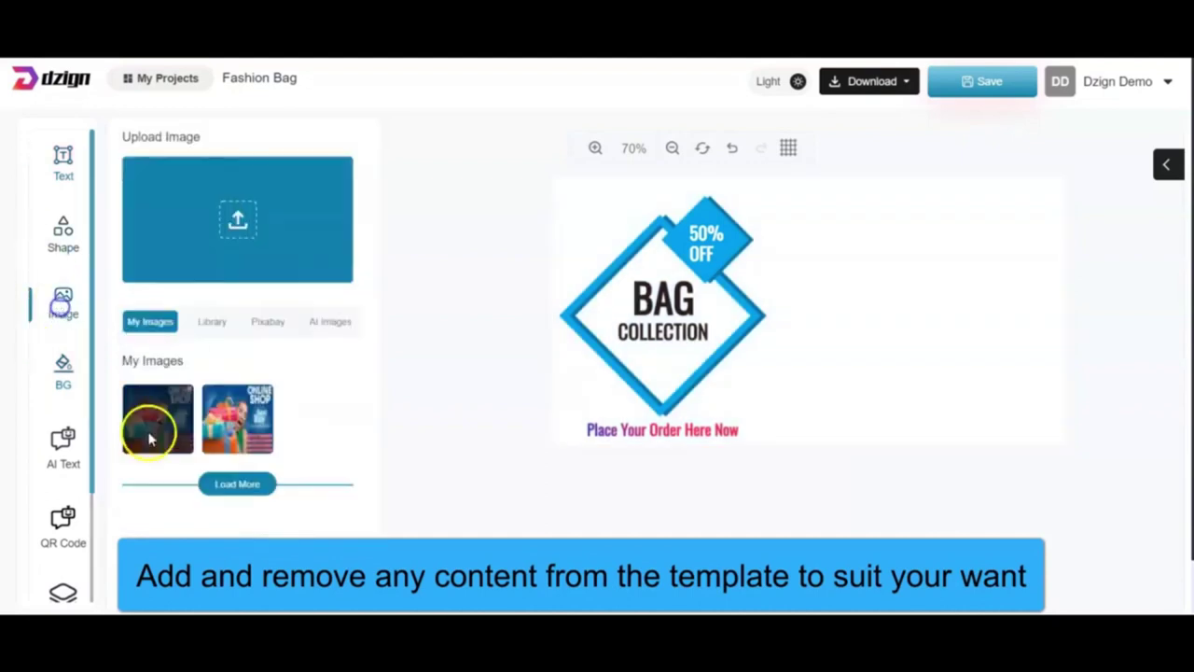
left_click(157, 417)
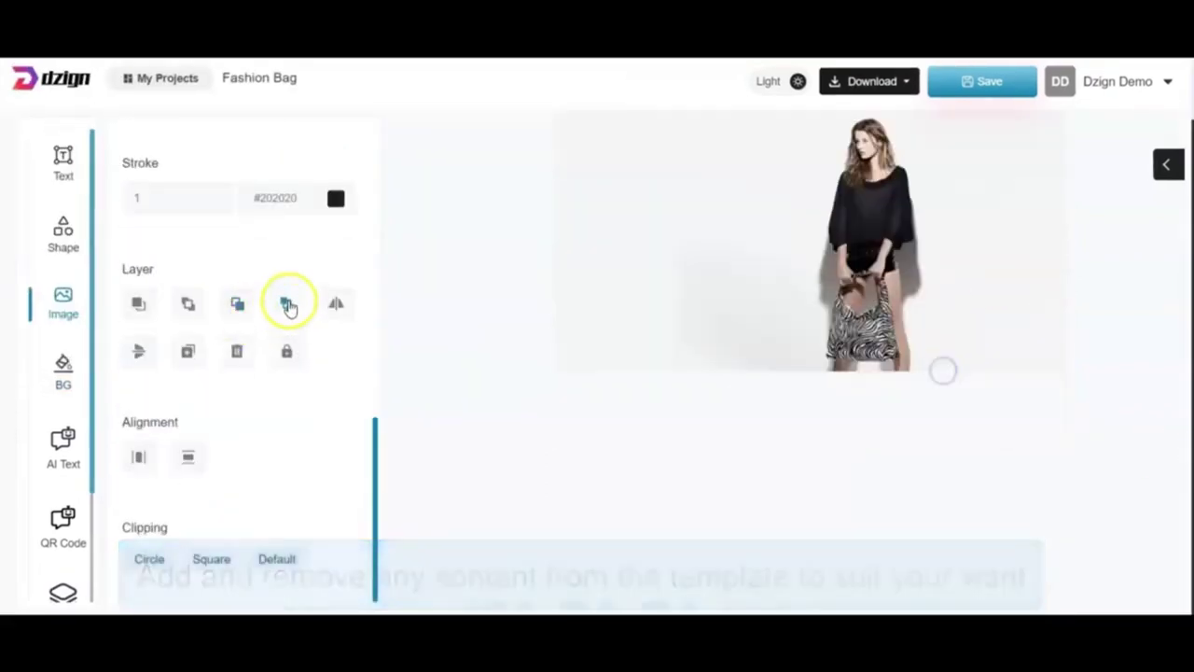
left_click(288, 305)
left_click_drag(866, 119, 838, 261)
Recolour the diamond frame and the OFF badge magenta
left_click(567, 320)
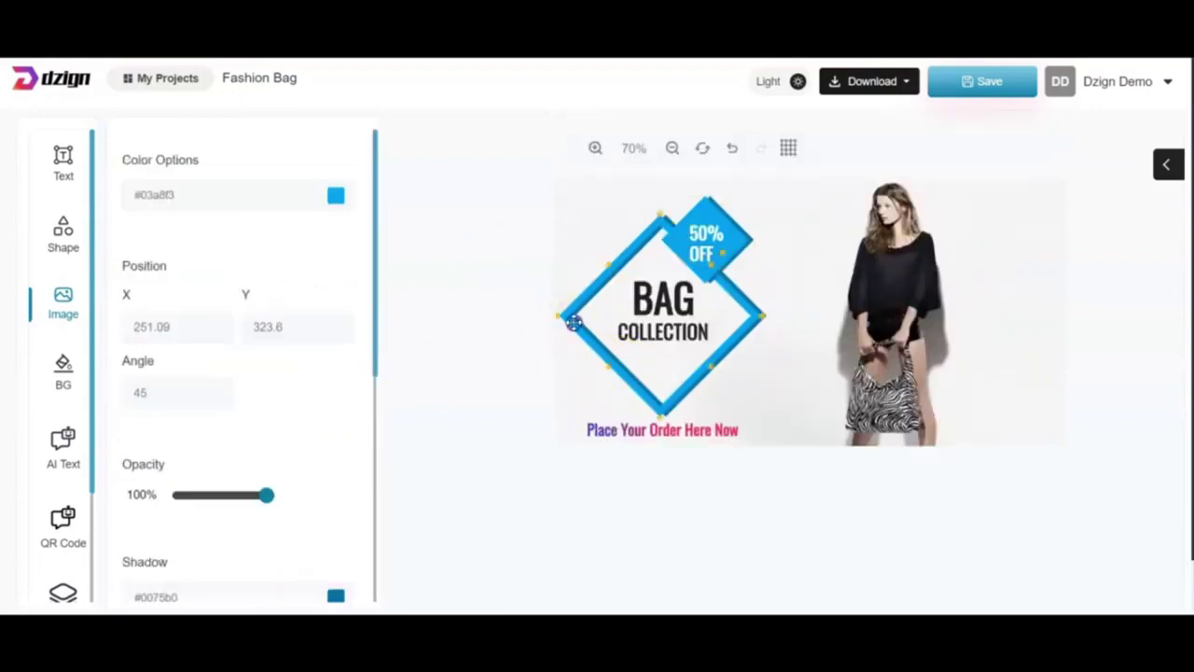
left_click(335, 194)
left_click_drag(264, 306, 331, 229)
left_click(706, 240)
left_click(336, 194)
left_click_drag(311, 285, 314, 275)
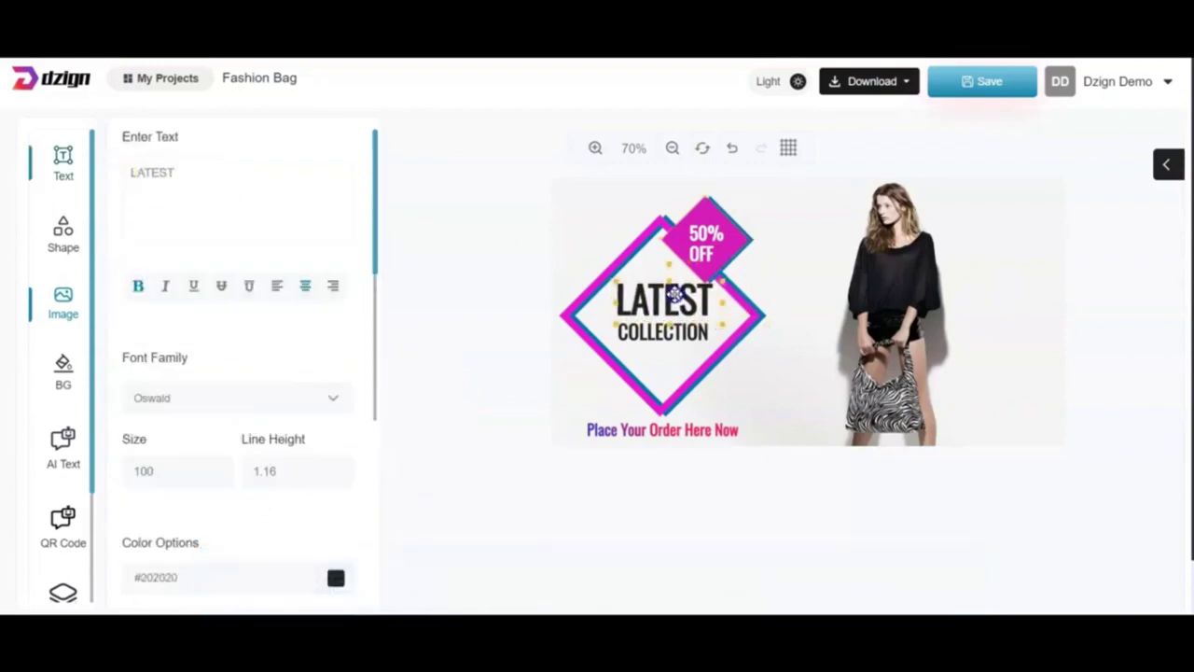
Change the texts to 'Collection' and the badge to '30%'
key("ctrl+a")
type("Co")
left_click(709, 244)
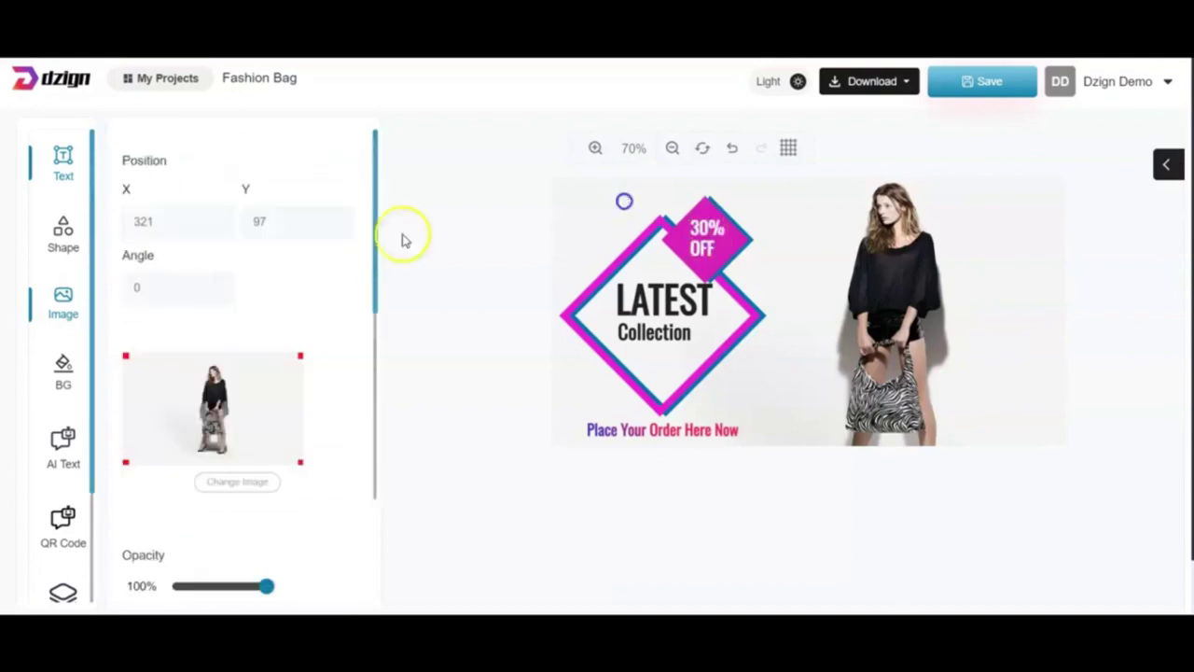
left_click(595, 147)
Add a download arrow shape above the order line with a magenta shadow
left_click(62, 235)
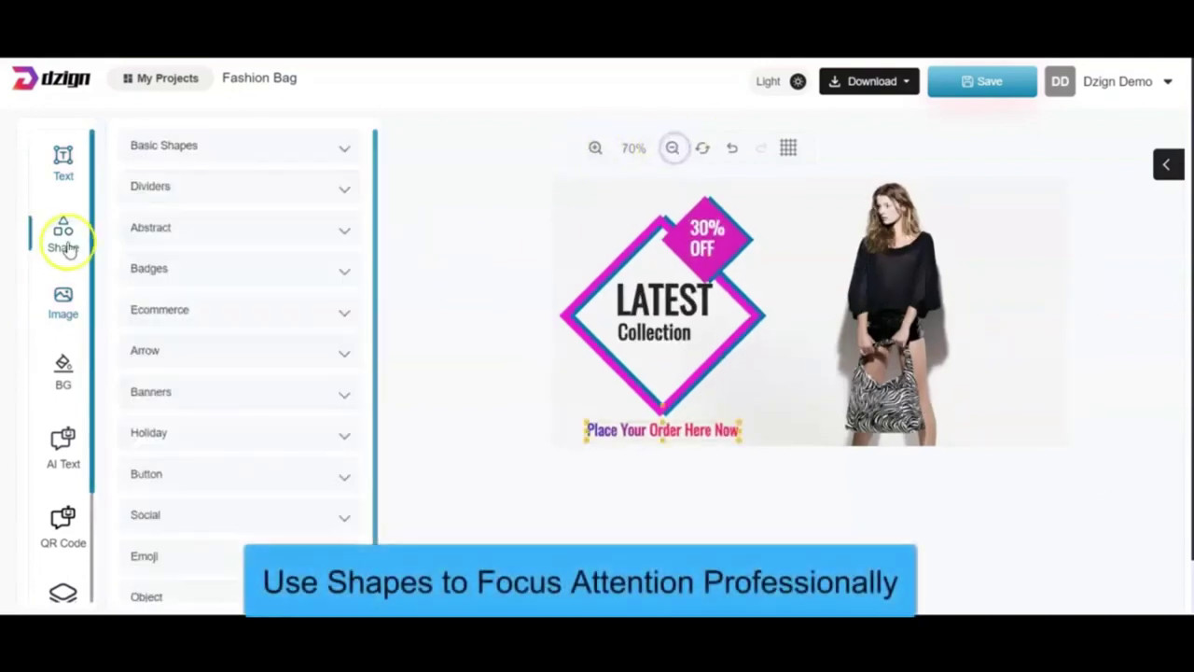
scroll(212, 418, "down", 3)
scroll(212, 418, "up", 1)
left_click(143, 270)
mouse_move(805, 312)
left_mouse_down()
mouse_move(663, 400)
mouse_move(713, 400)
left_mouse_up()
left_click(336, 374)
left_click(301, 233)
left_click(345, 100)
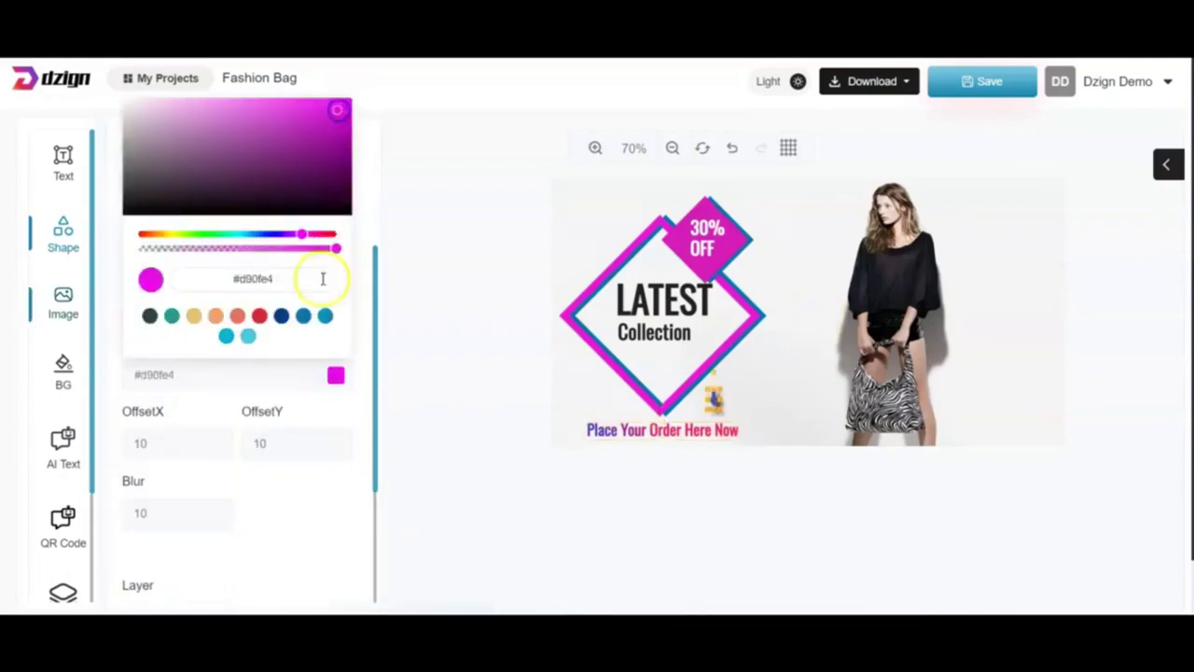
left_click(711, 399)
left_click(700, 403)
left_click(336, 375)
left_click(336, 195)
Review the layers list, selecting the Path-group, woman photo and order text layers
left_click(514, 408)
left_click(1166, 165)
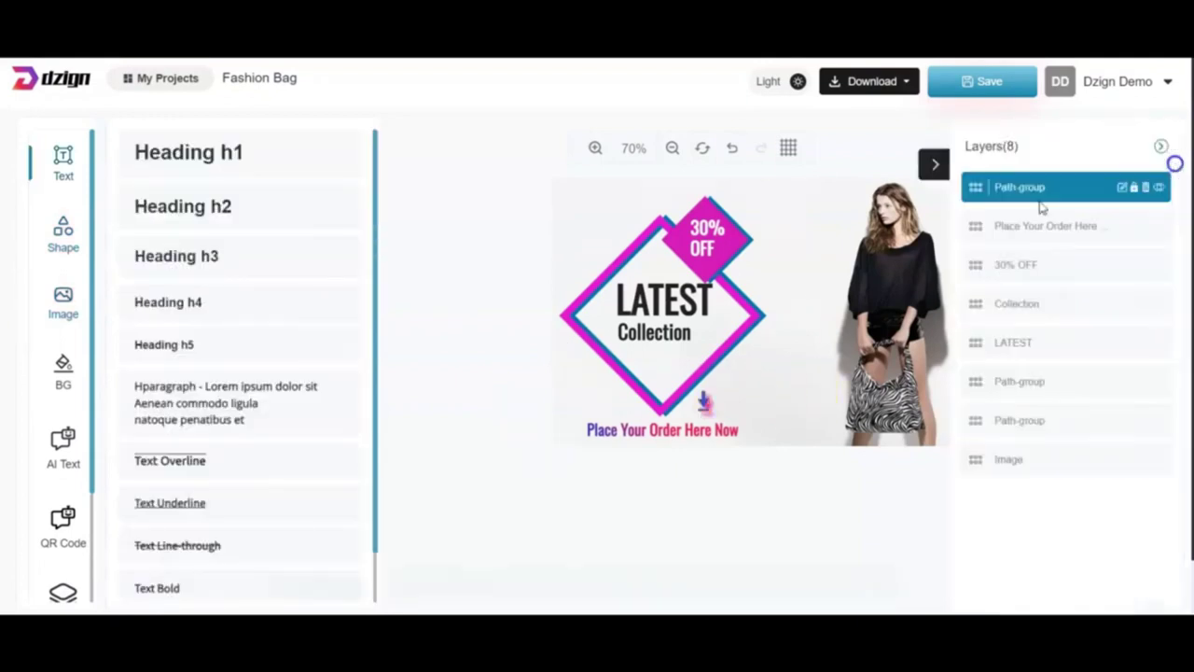
left_click(1155, 187)
left_click(784, 404)
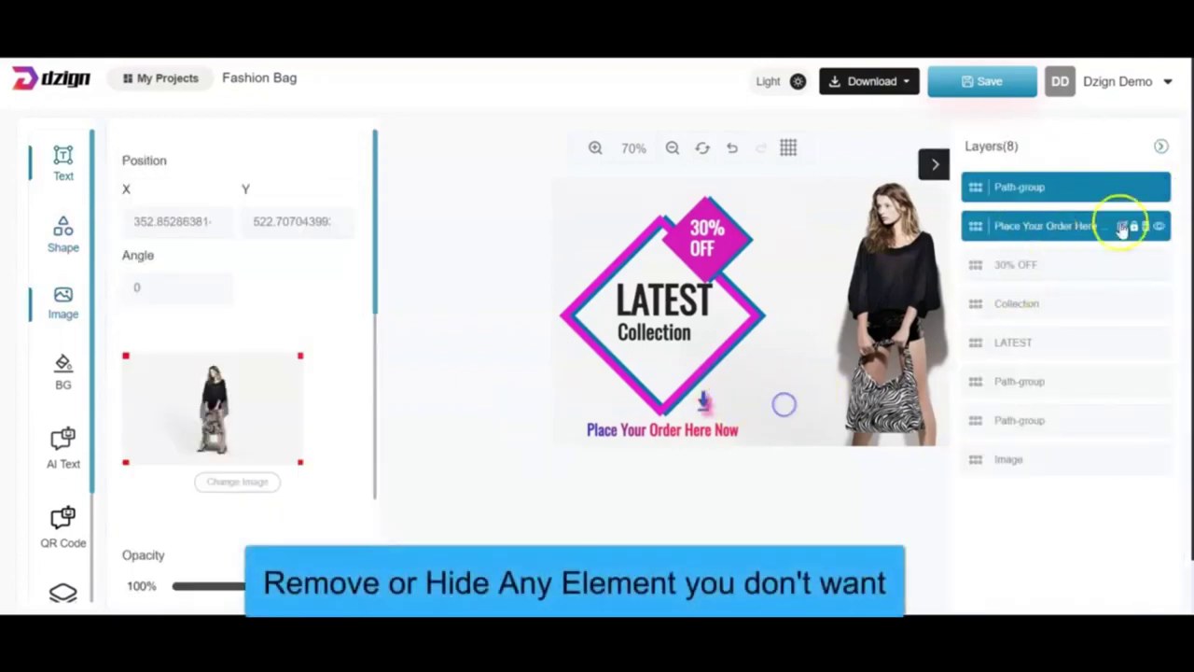
left_click(1161, 227)
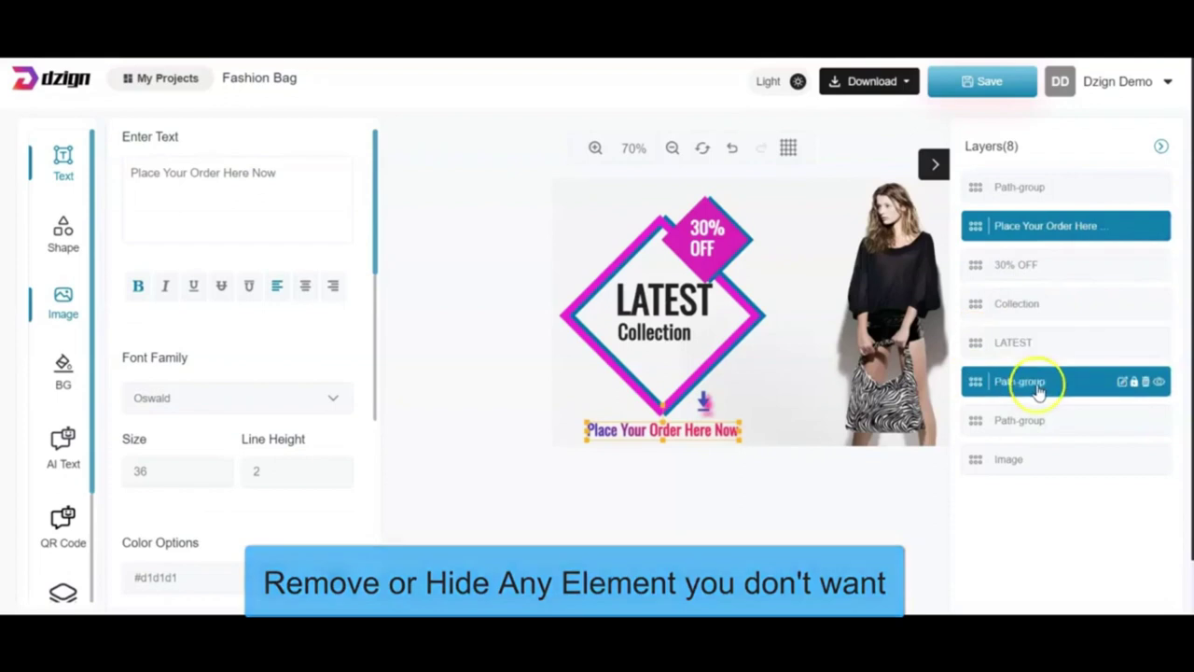
left_click(934, 164)
left_click(1034, 344)
Save the Fashion Bag banner and download it as a JPG
left_click(989, 81)
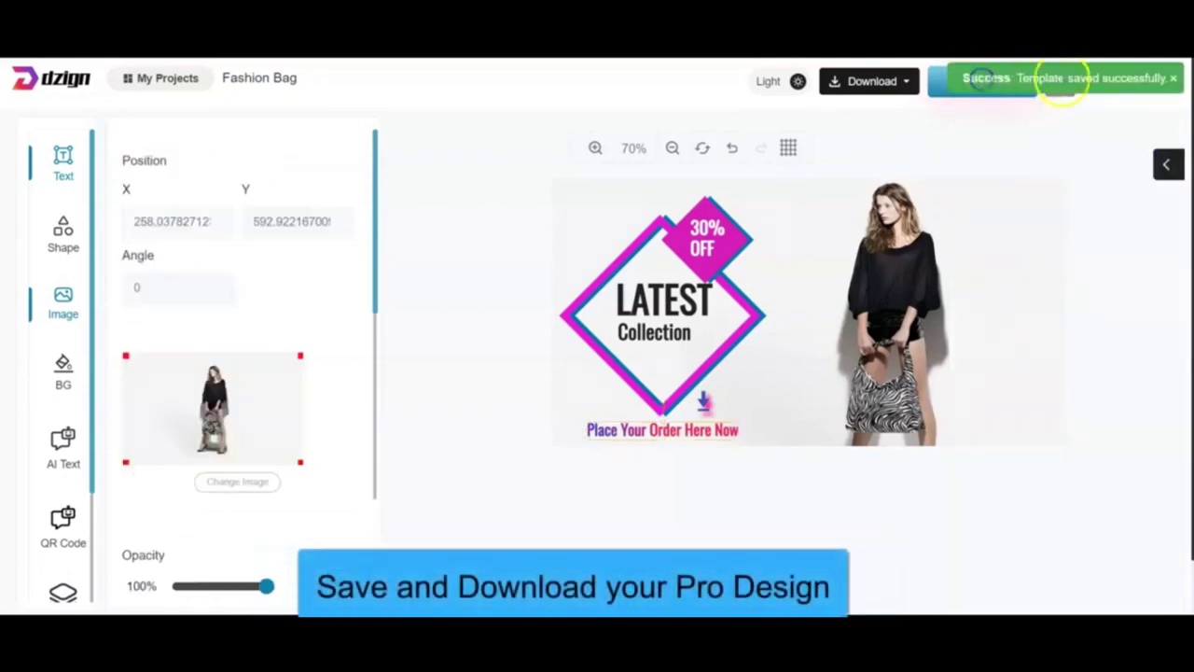
left_click(869, 82)
left_click(850, 138)
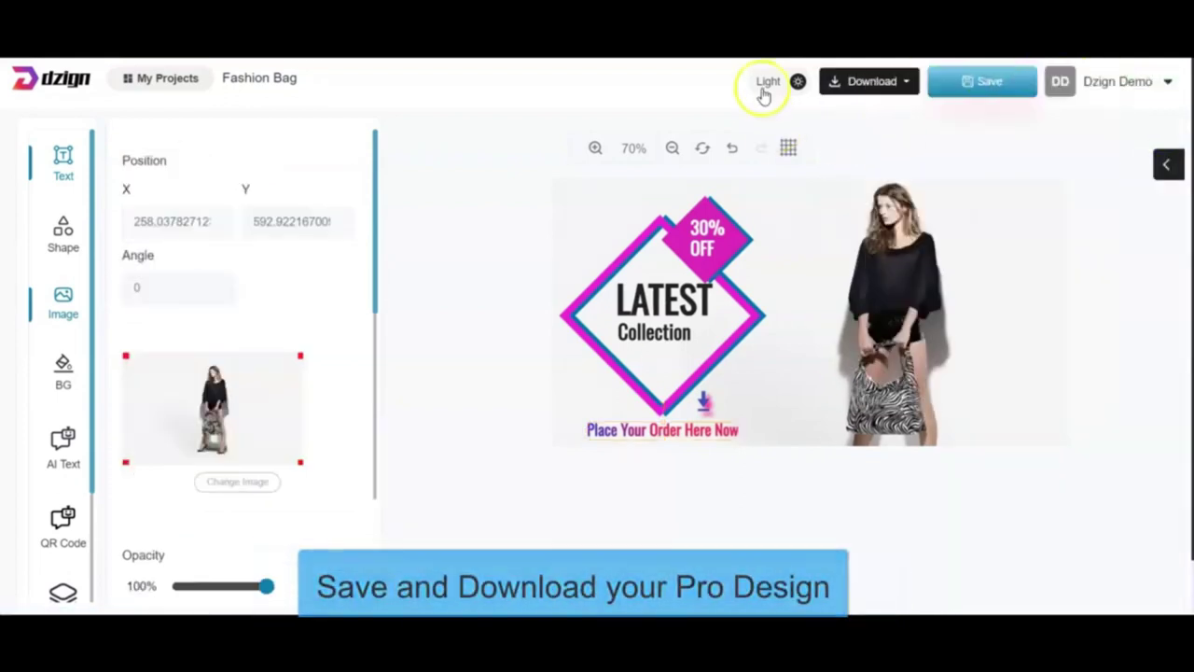
Create a 'Latest Product' mockup from the Ordering Online template in Sales Design
scroll(681, 466, "down", 5)
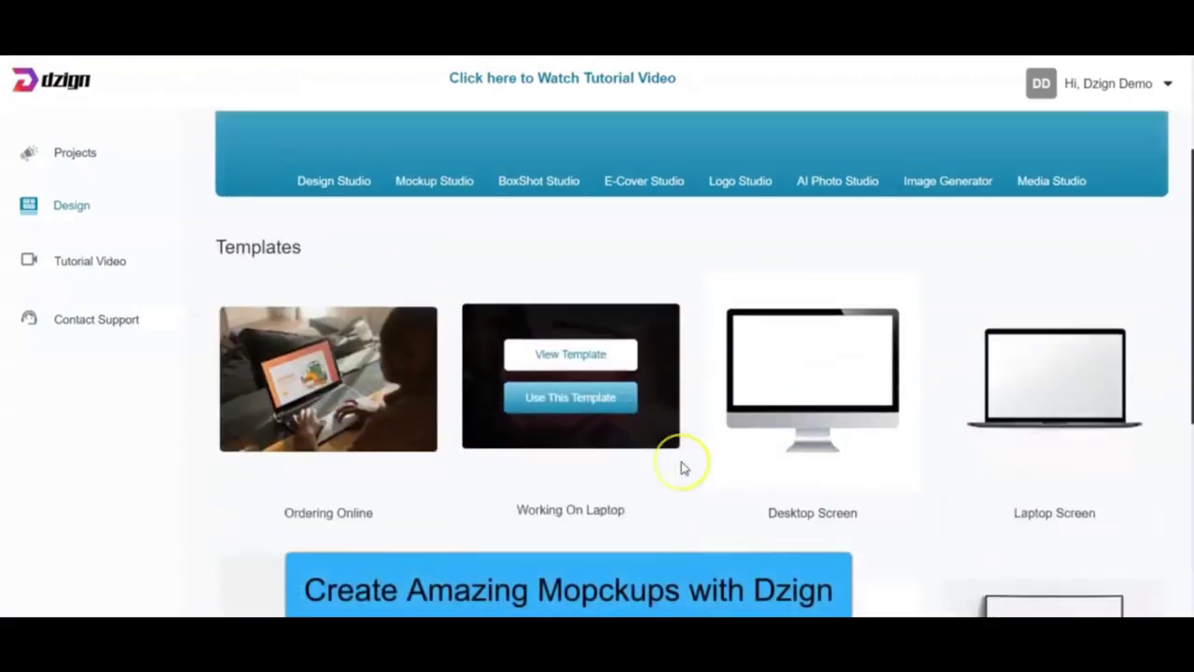
scroll(681, 467, "up", 1)
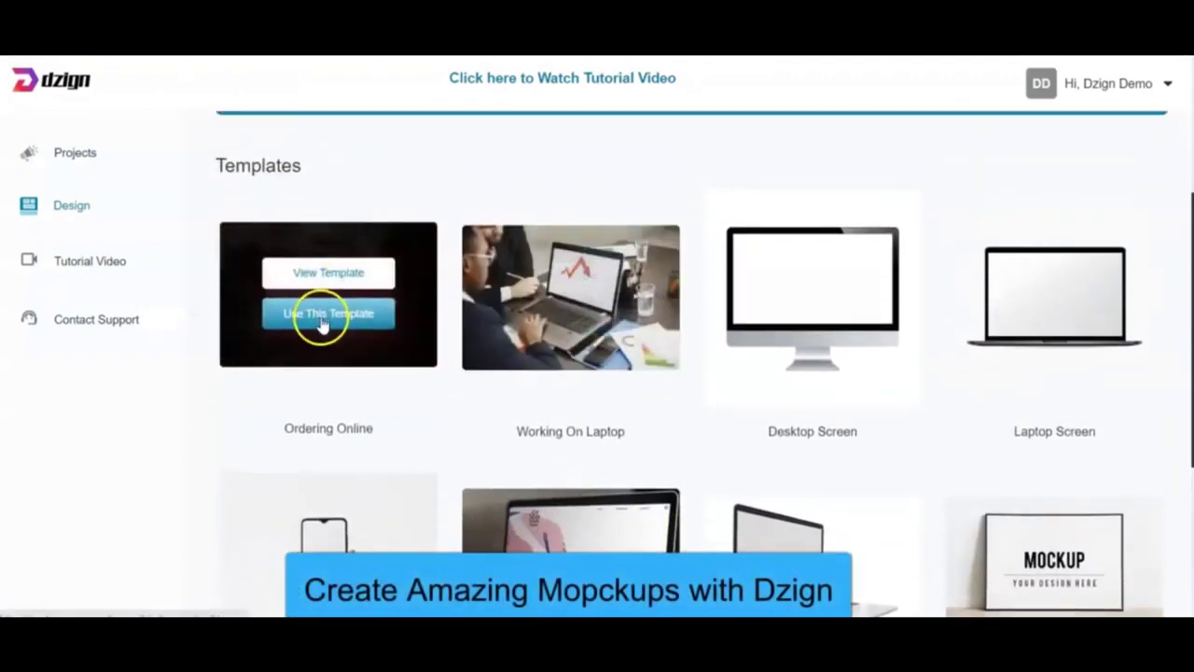
left_click(325, 313)
left_click(534, 291)
left_click(479, 329)
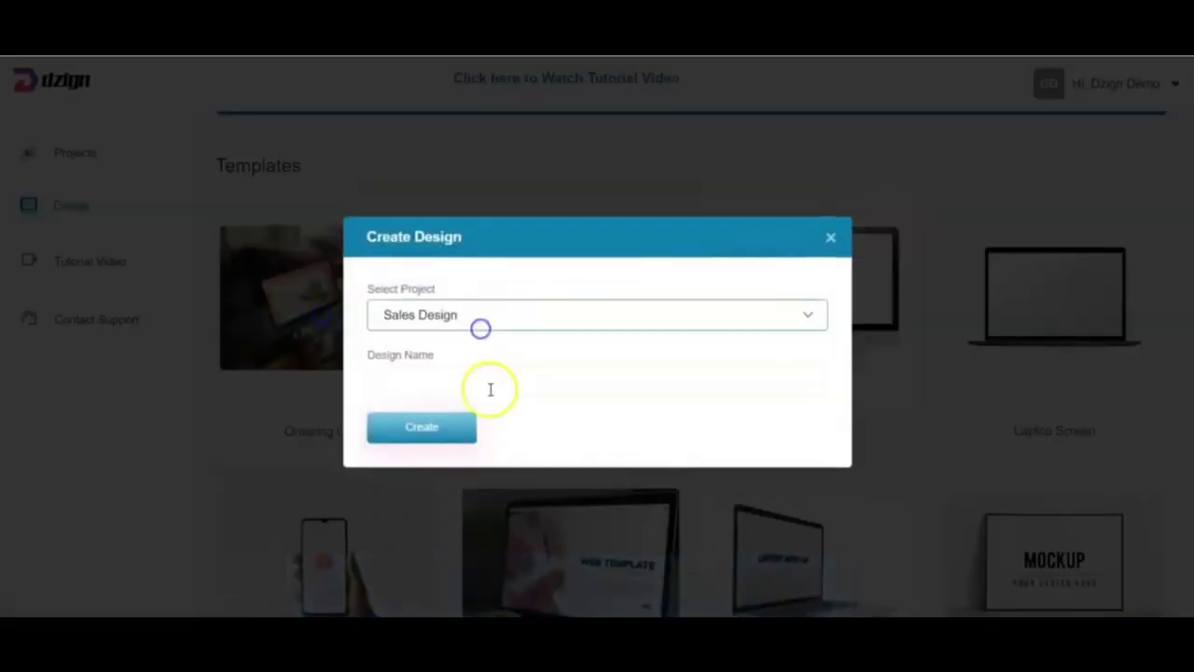
left_click(489, 379)
type("Latest Product")
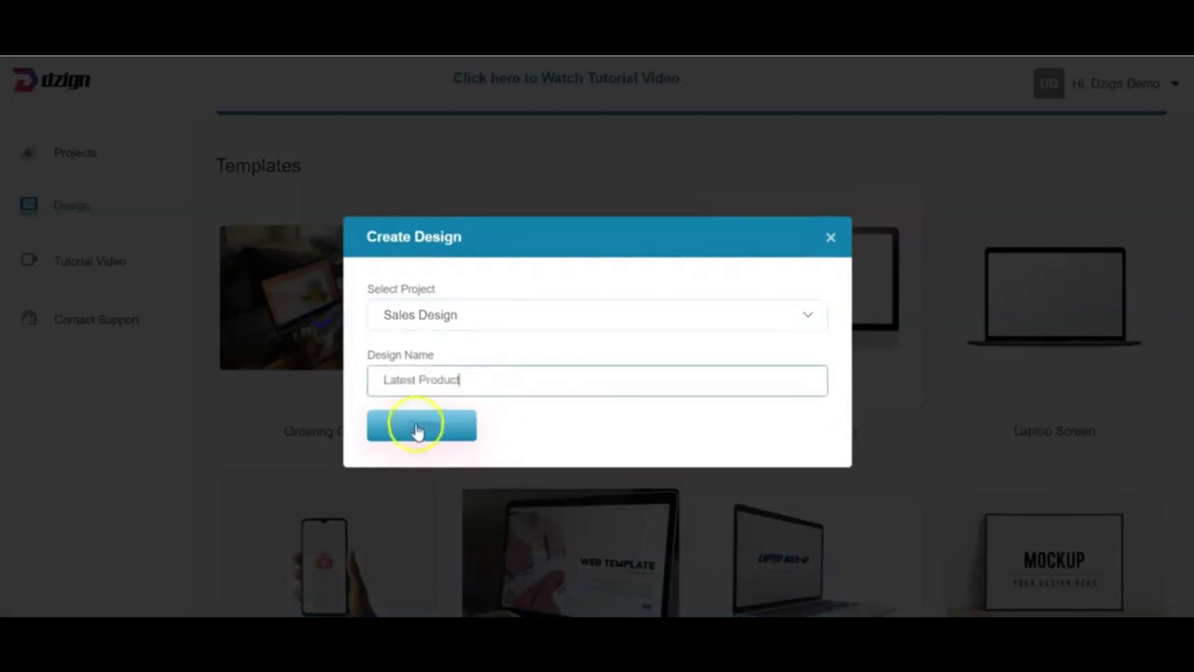
left_click(417, 430)
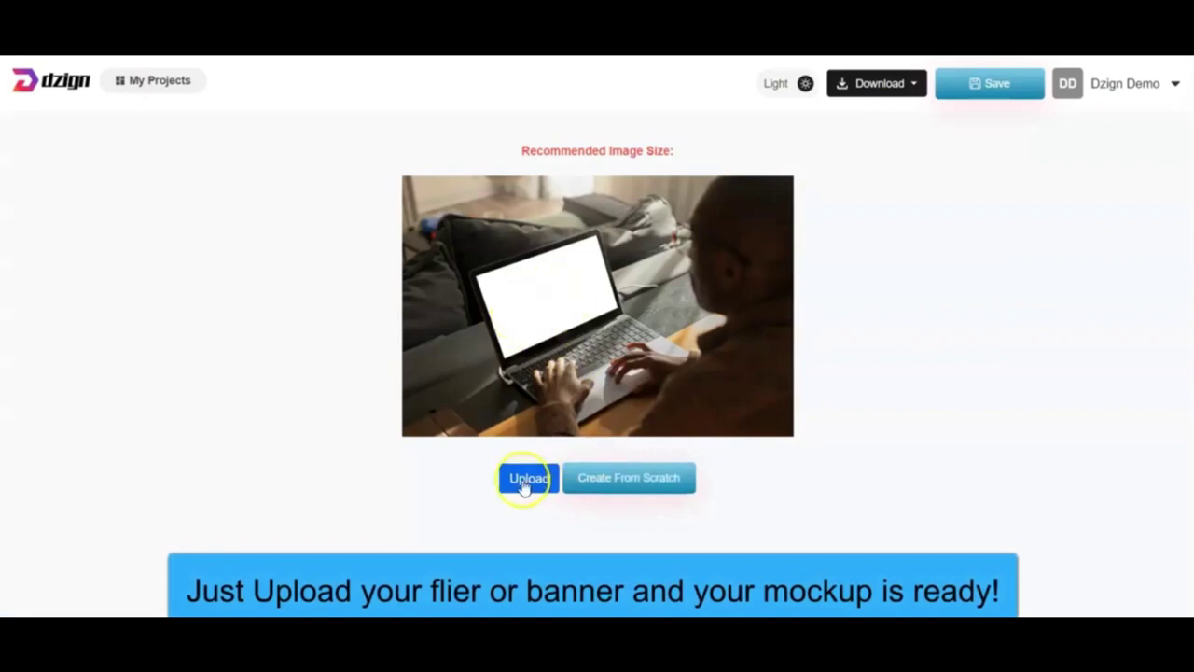
Upload the online-shop flier onto the laptop screen and save the mockup
left_click(526, 480)
left_click(462, 337)
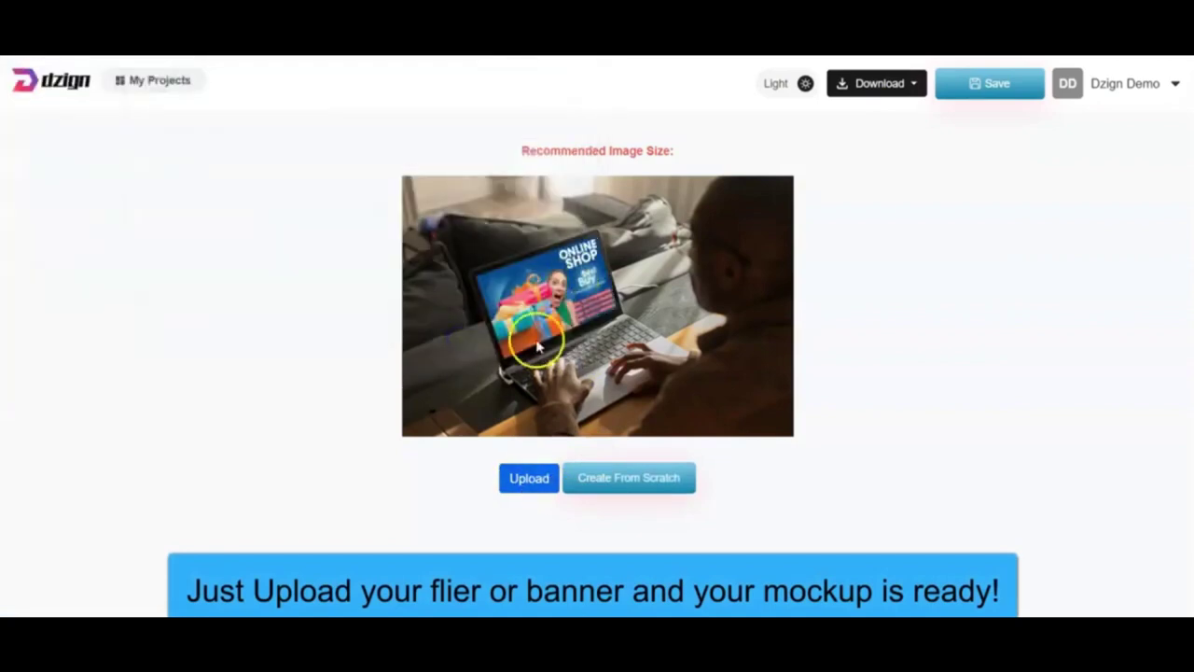
left_click(996, 91)
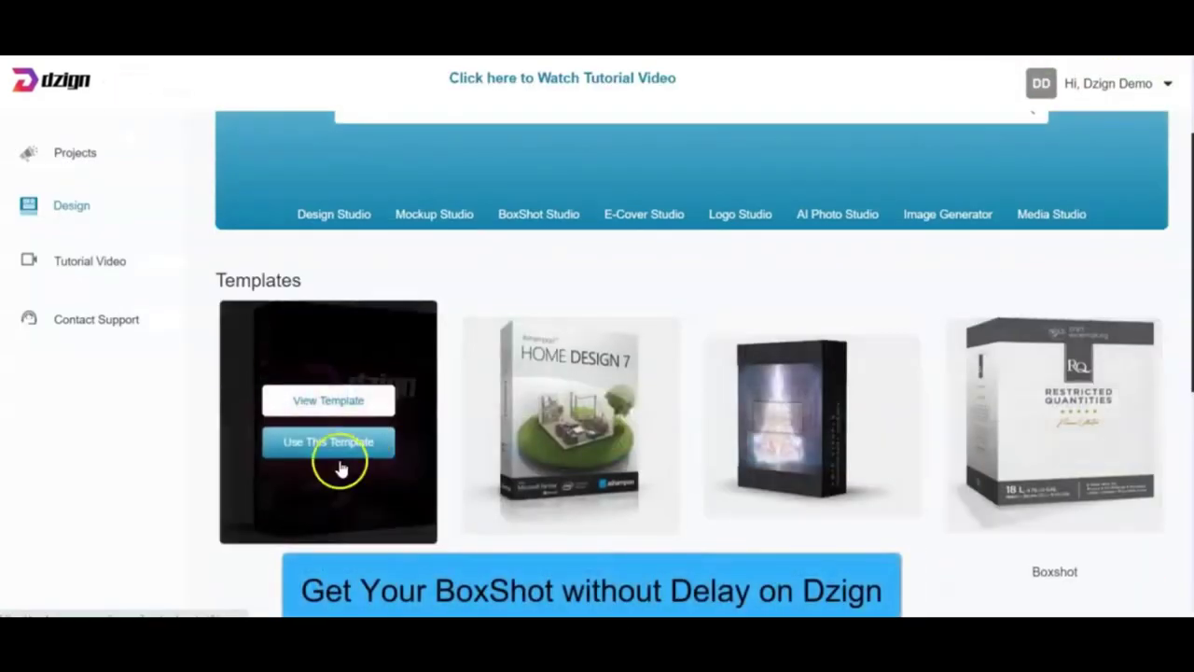
Create a new box shot design from a BoxShot template in the LUSH STORE project
left_click(317, 443)
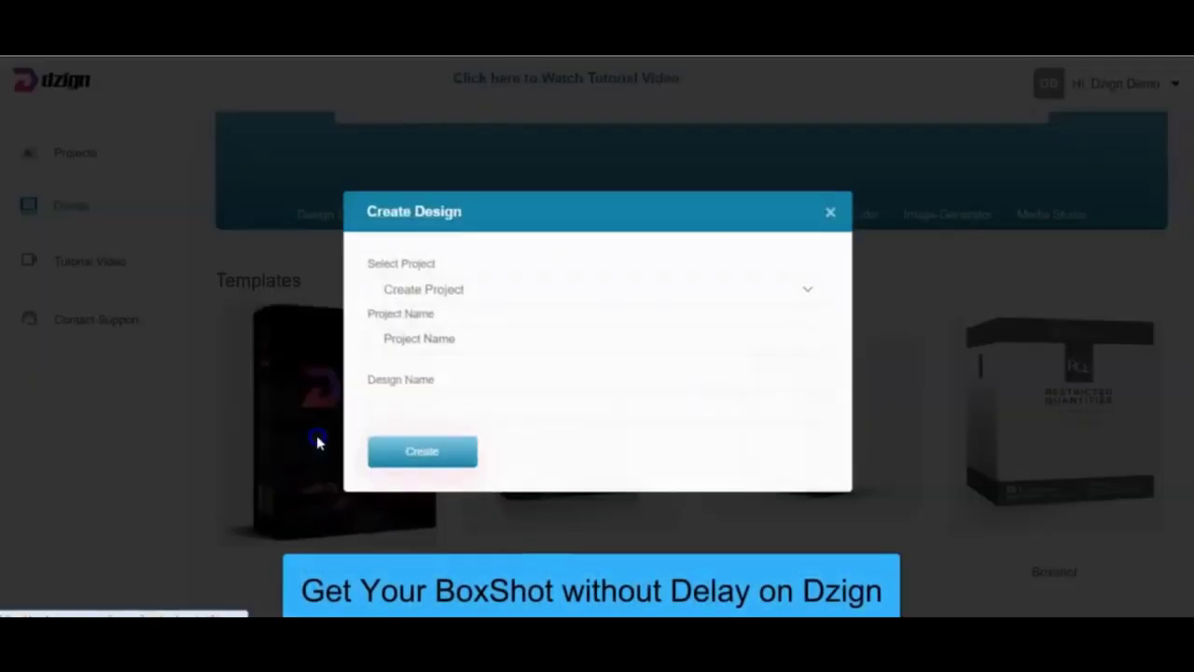
left_click(514, 296)
left_click(475, 345)
left_click(449, 381)
type("Latest")
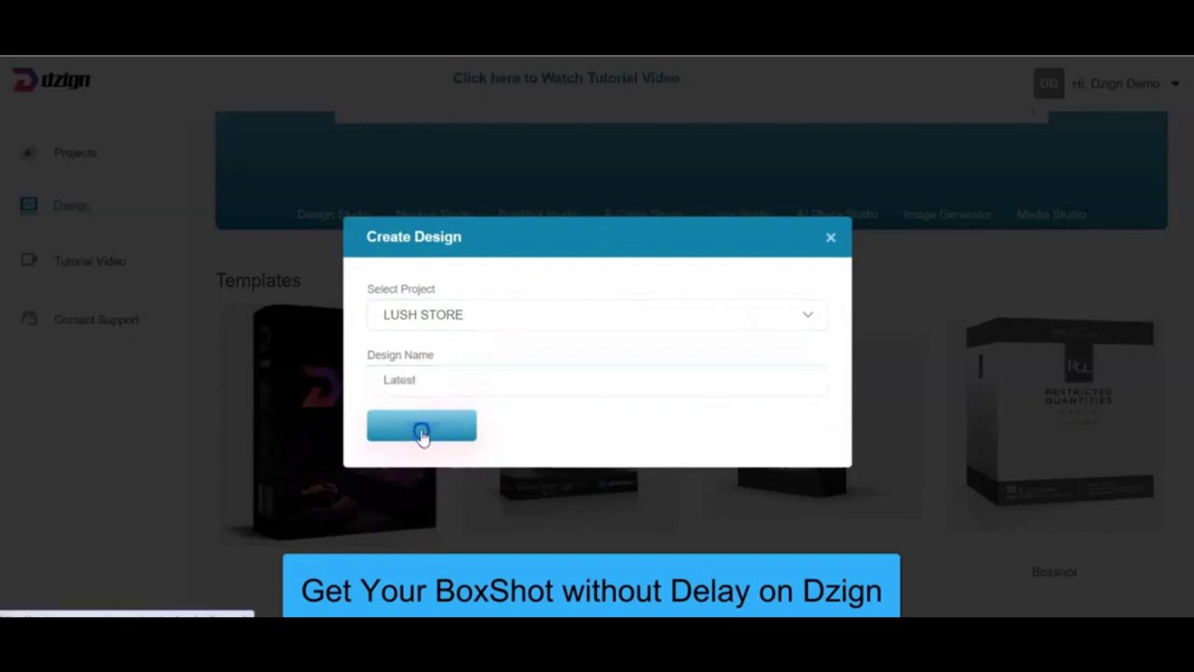
left_click(421, 431)
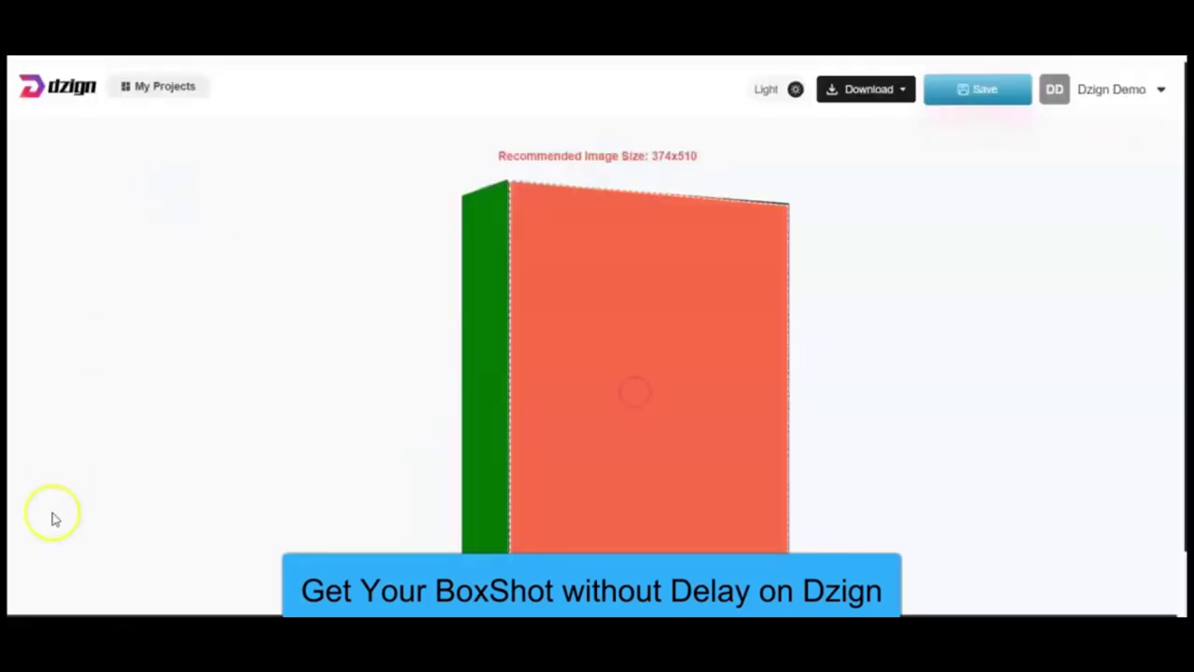
Upload the HEALTHY MACRO-RATIO cover onto the box front and its matching spine image
left_click(599, 599)
left_click(194, 151)
left_click(471, 342)
left_click(476, 277)
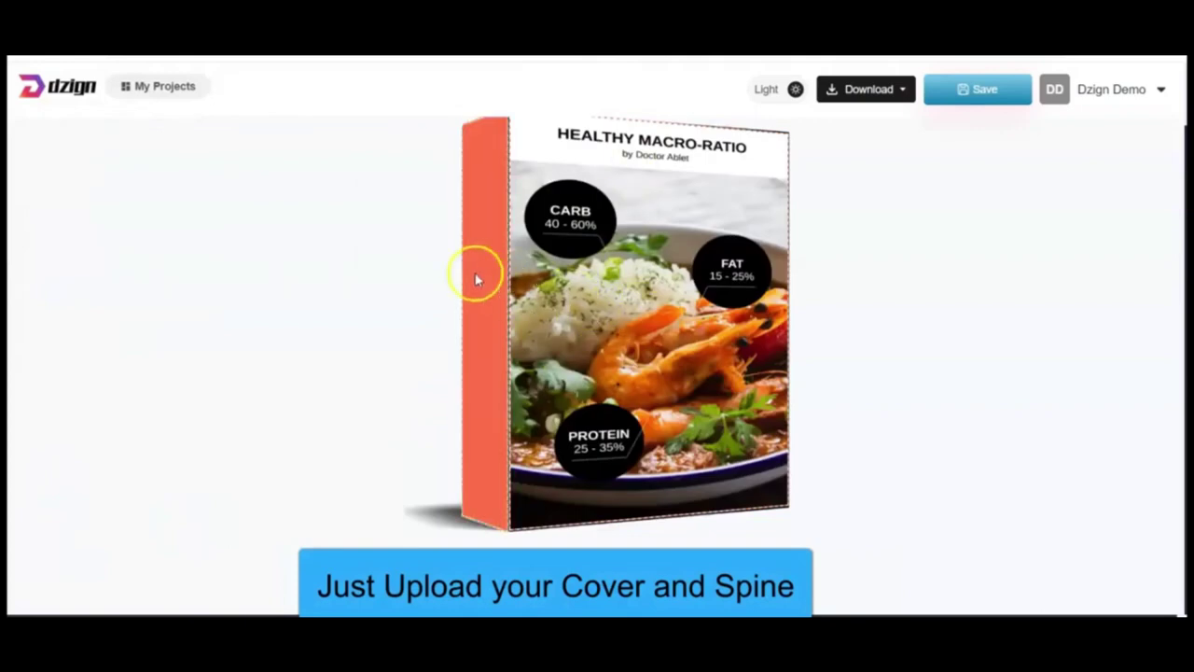
left_click(593, 601)
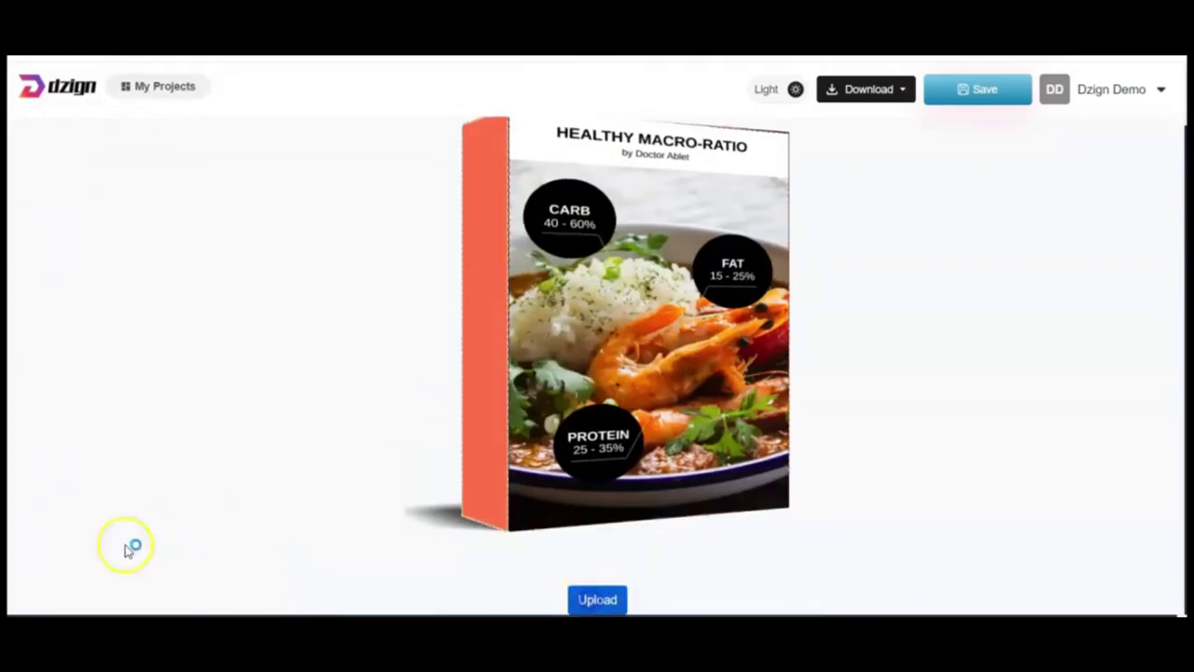
left_click(186, 135)
left_click(466, 341)
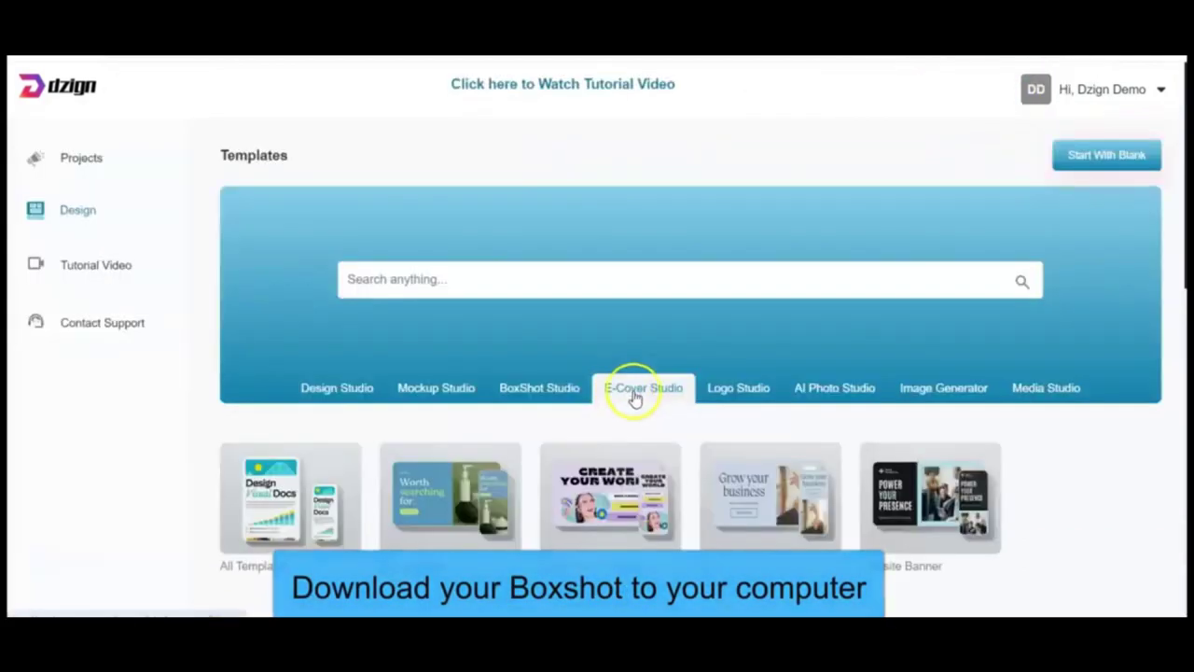
left_click(634, 394)
Create the 'Healthy Design' e-cover from Cool Book in LUSH STORE with the macro-ratio cover
scroll(531, 512, "down", 2)
scroll(502, 529, "up", 2)
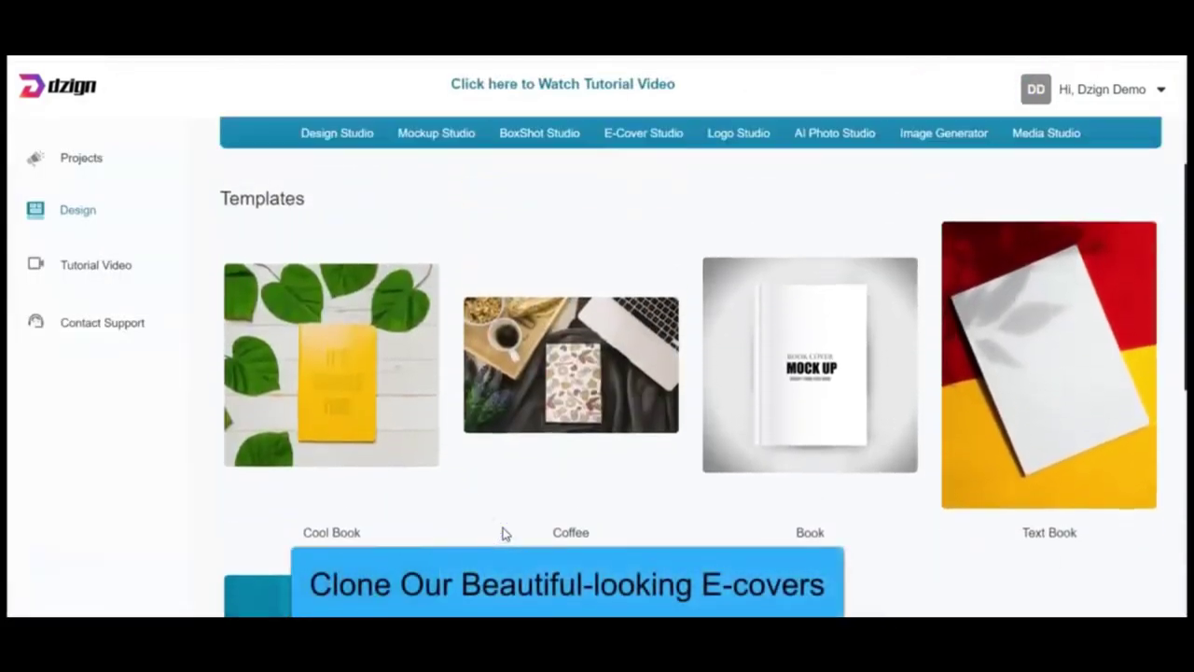
mouse_move(573, 408)
left_click(341, 414)
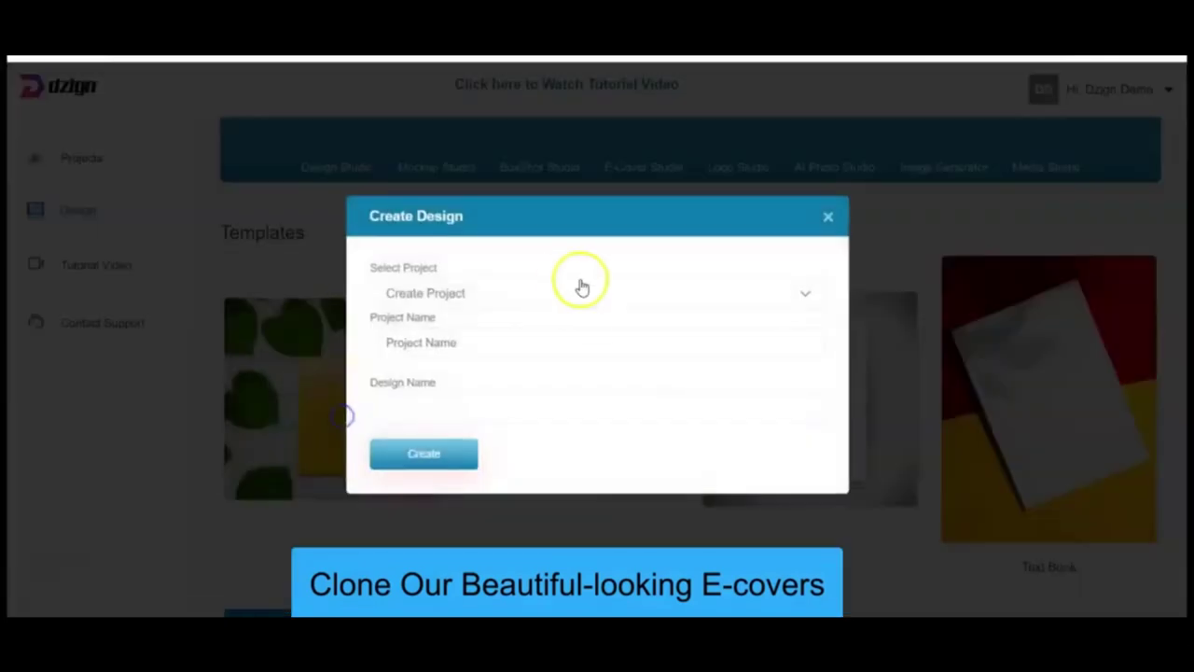
left_click(579, 293)
left_click(514, 335)
left_click(498, 322)
left_click(473, 373)
left_click(459, 389)
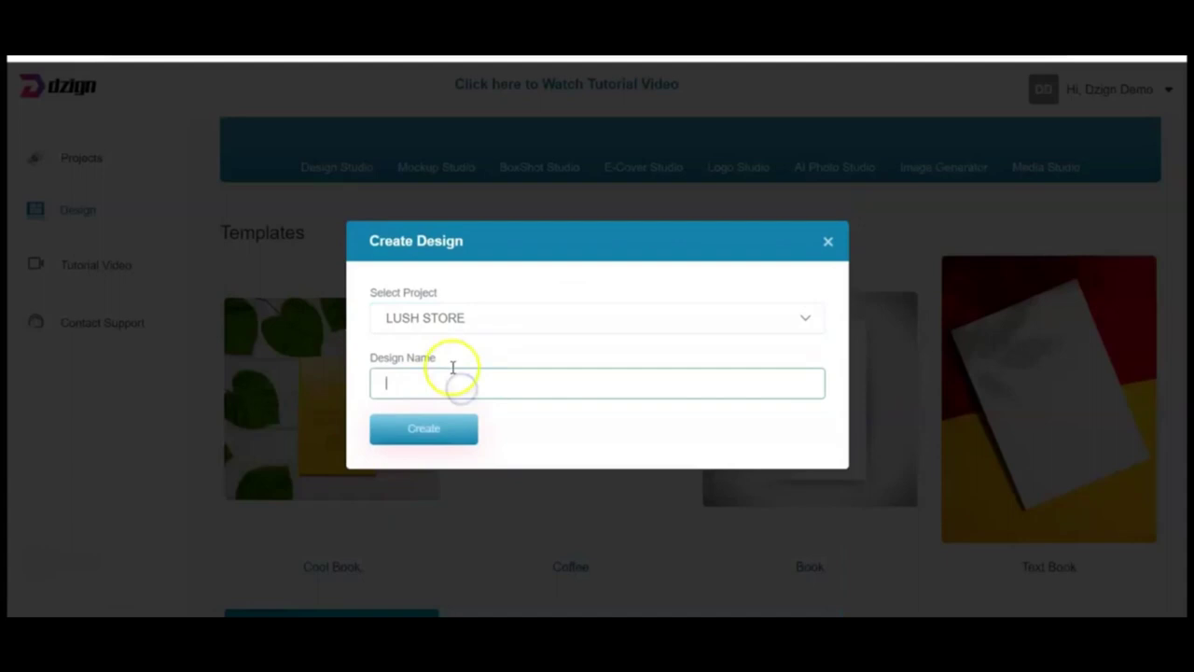
type("Healthy Design")
left_click(421, 435)
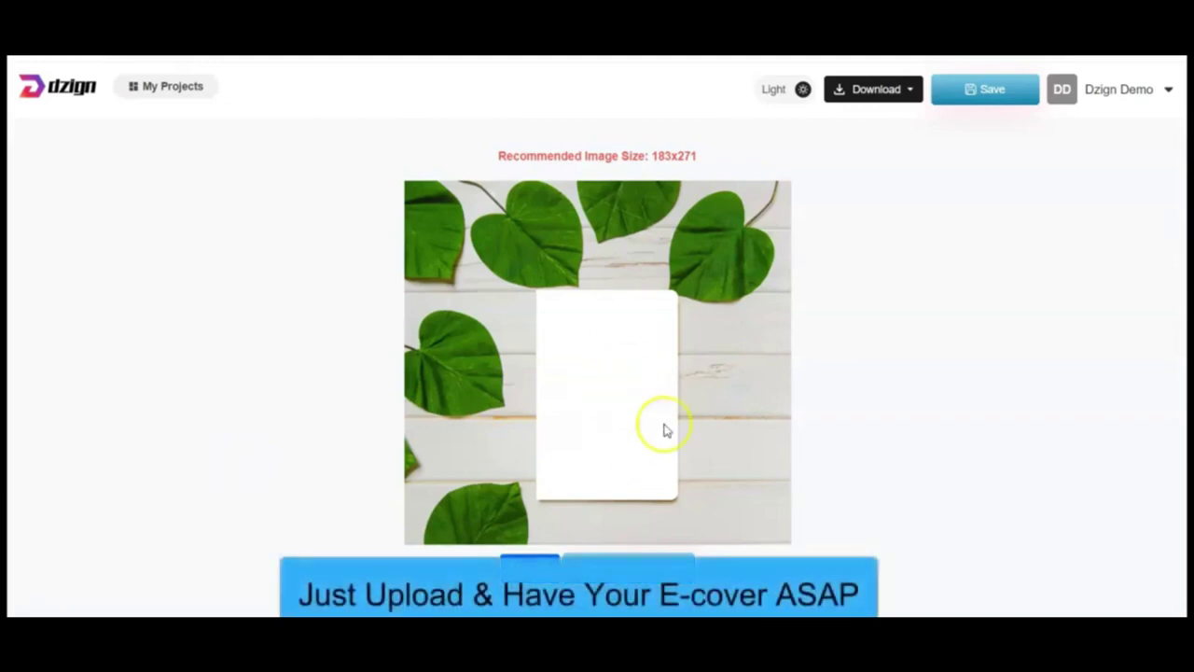
left_click(469, 342)
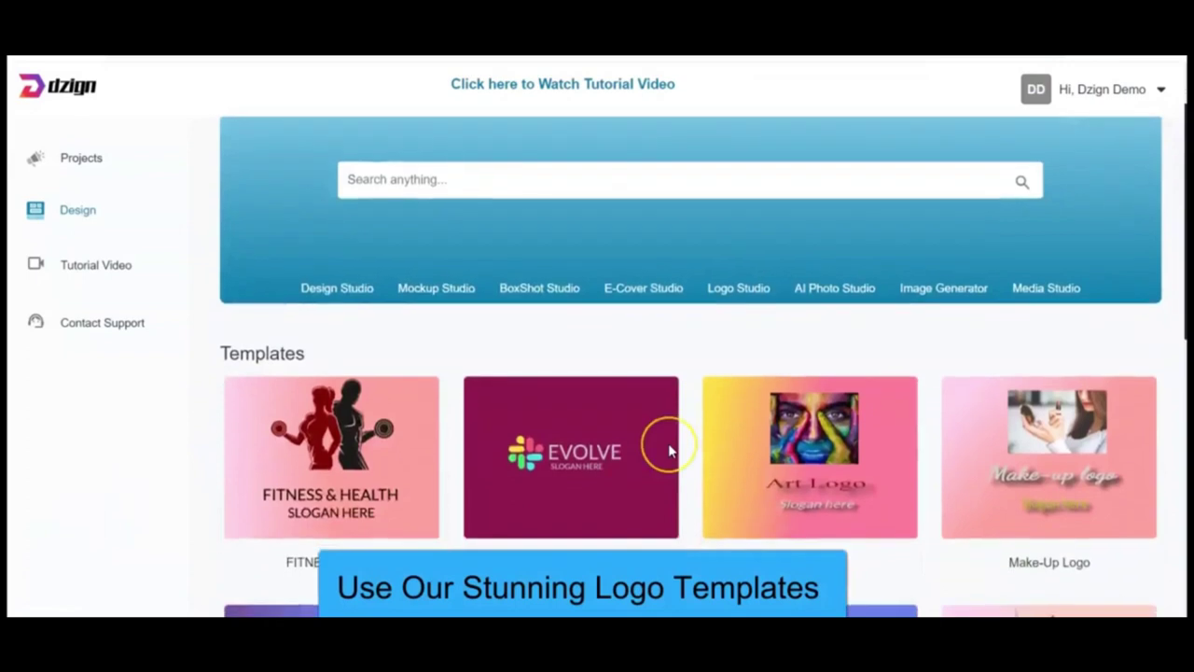
Create a logo design named My Logo from the FITNESS LOGO template
scroll(668, 451, "down", 3)
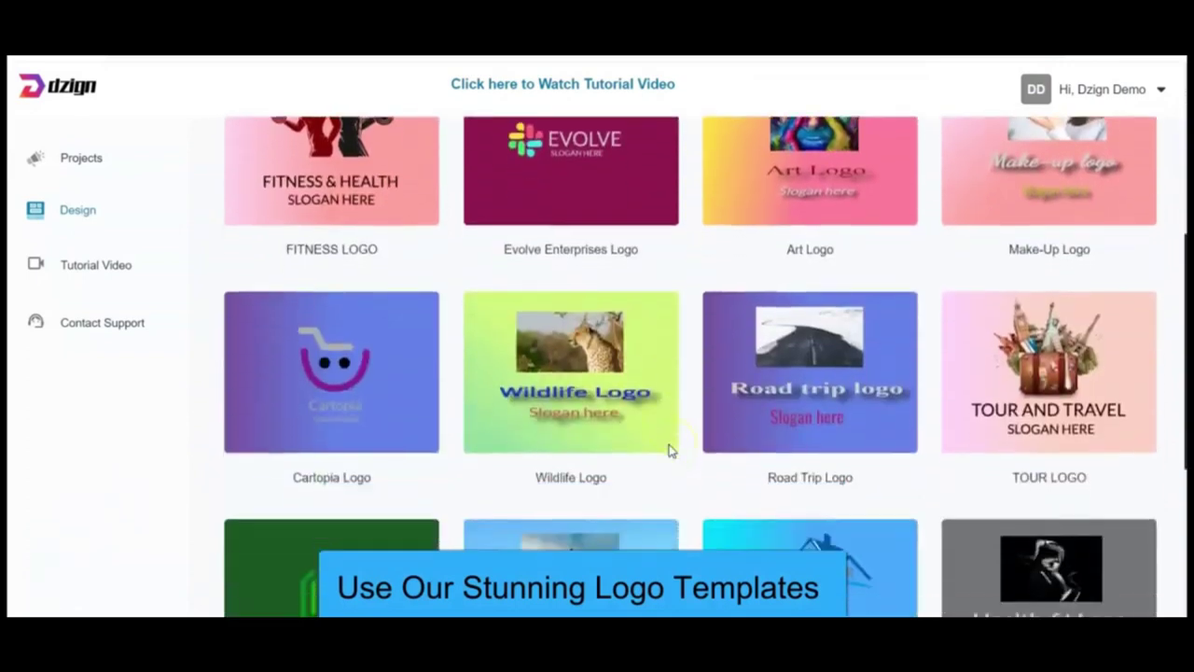
scroll(668, 452, "down", 7)
scroll(668, 452, "up", 6)
scroll(668, 451, "up", 5)
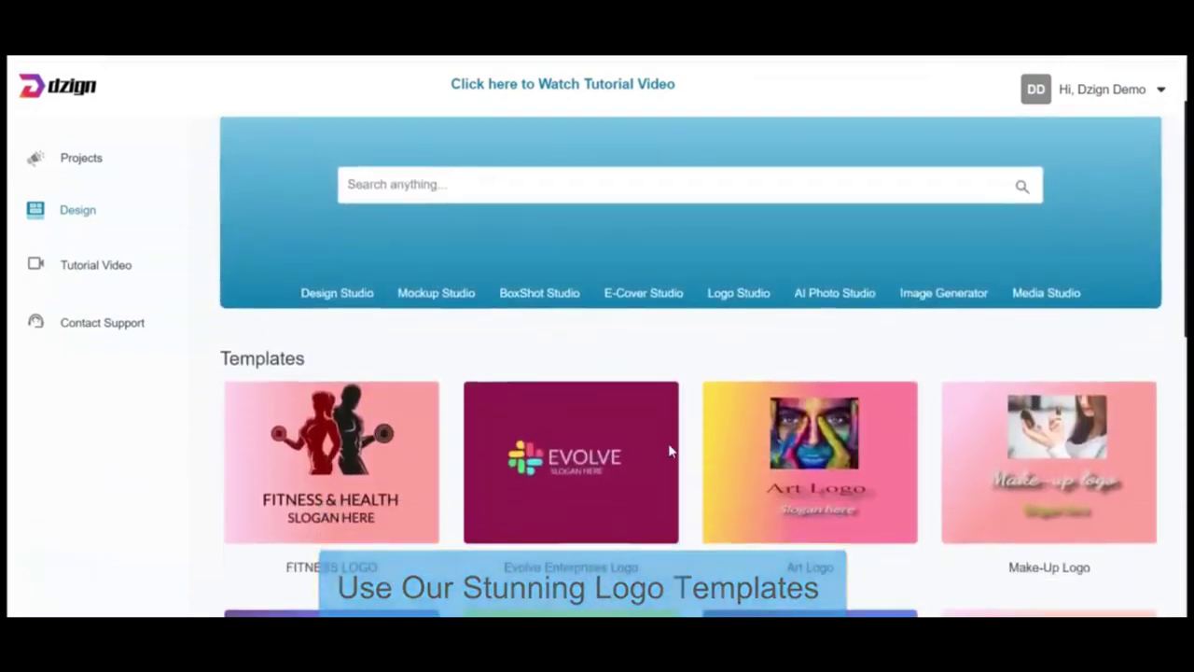
scroll(668, 451, "down", 2)
left_click(331, 341)
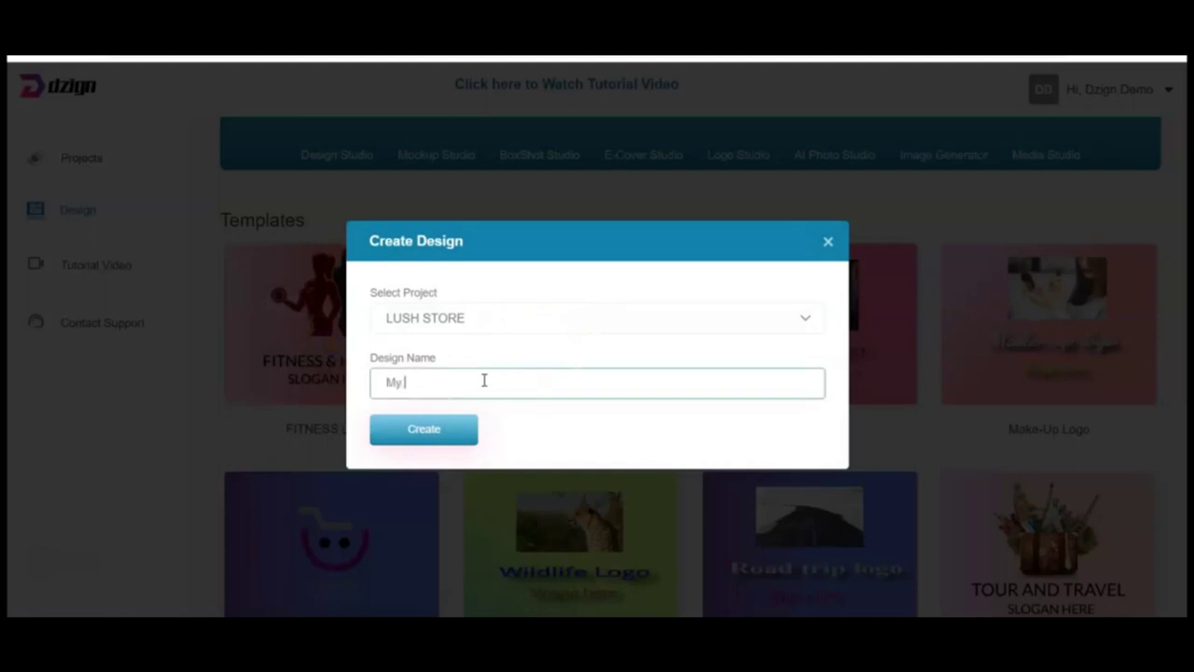
left_click(432, 430)
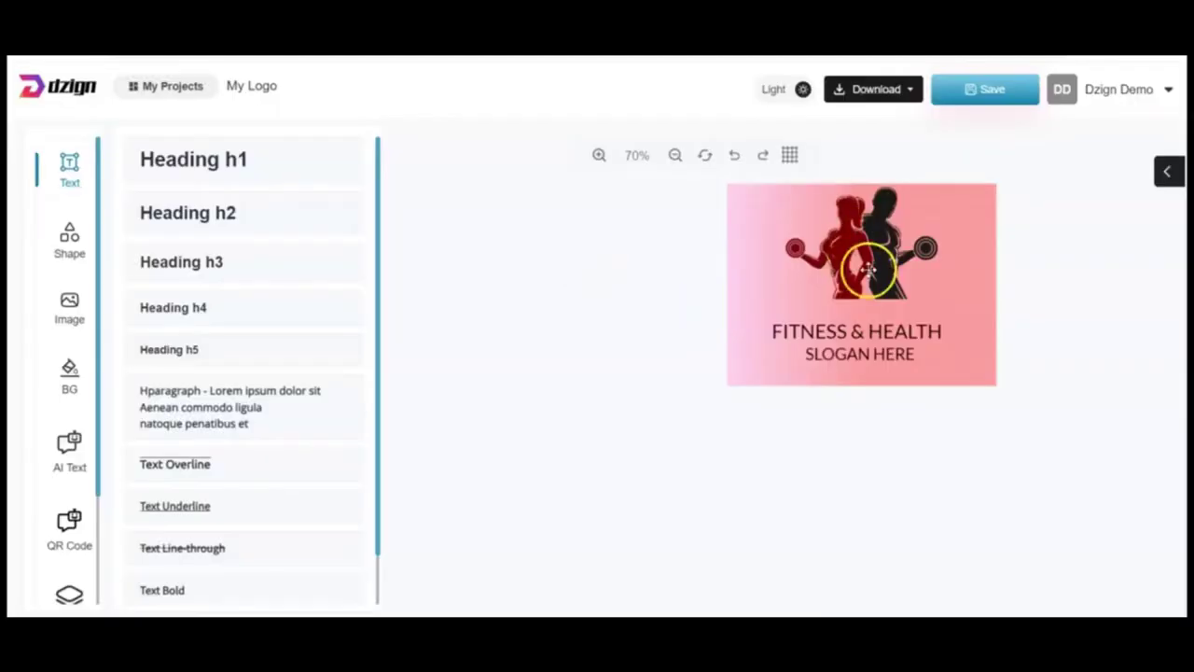
Replace the FITNESS & HEALTH headline with 'GENUINE FITNESS HUB'
left_click(859, 261)
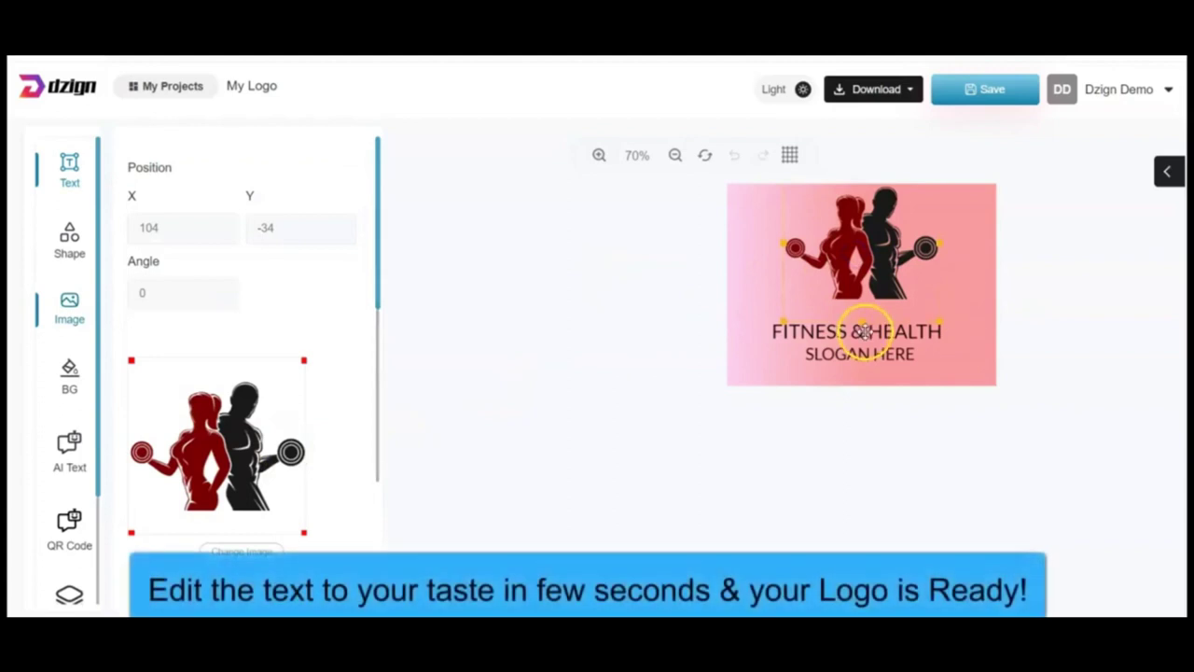
left_click(866, 331)
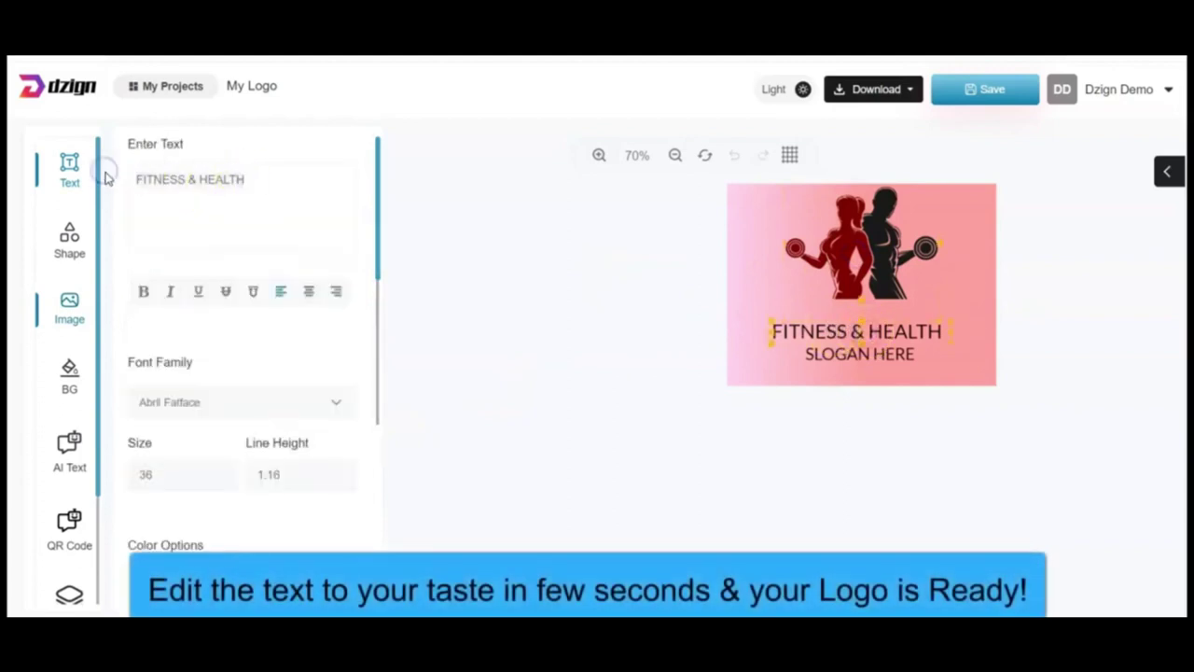
type("GENUINE FITNESS HUB")
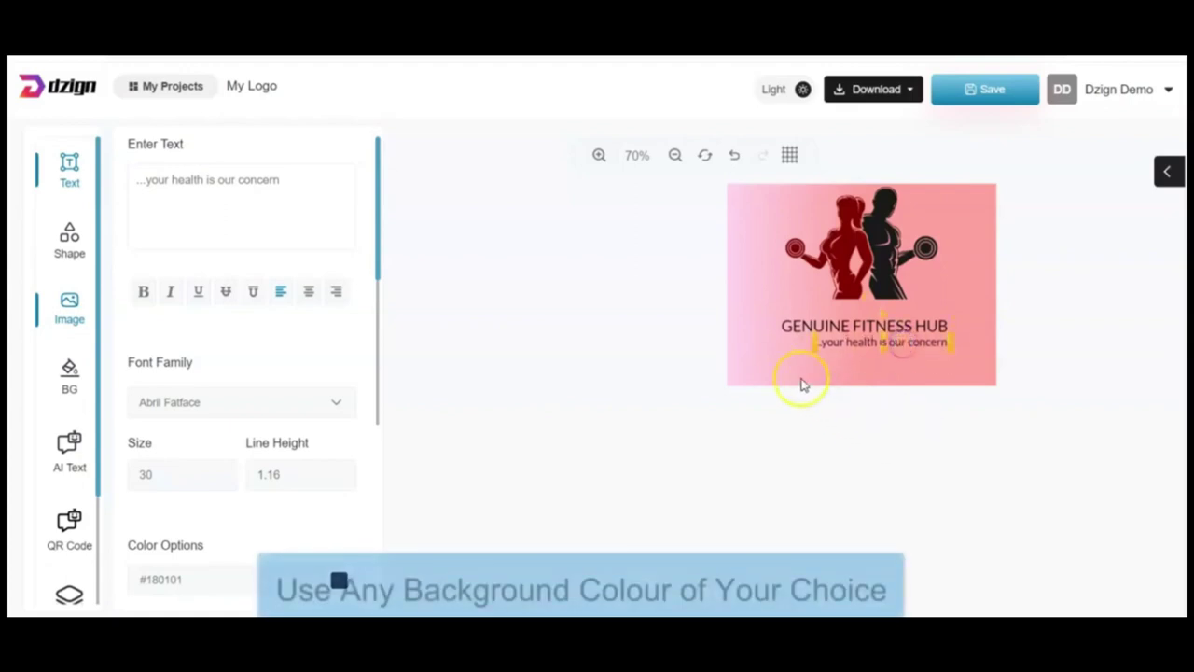
left_click(771, 366)
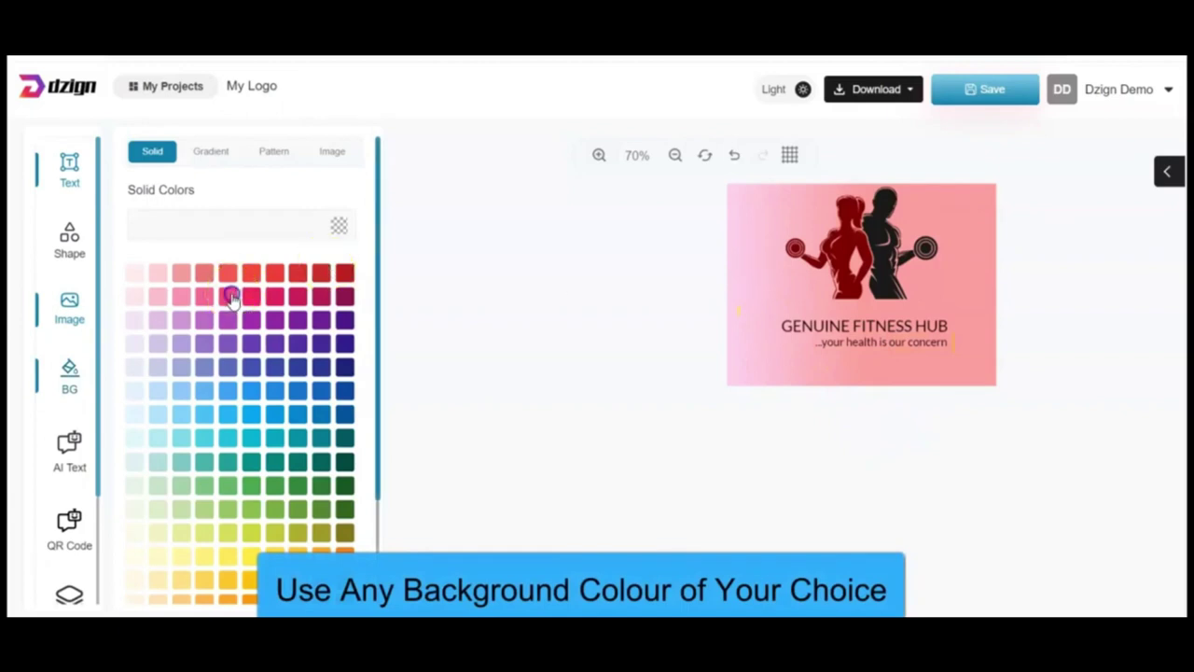
Try several solid swatches, then settle on light pink #ef9a9a for the logo background
left_click(231, 297)
left_click(344, 295)
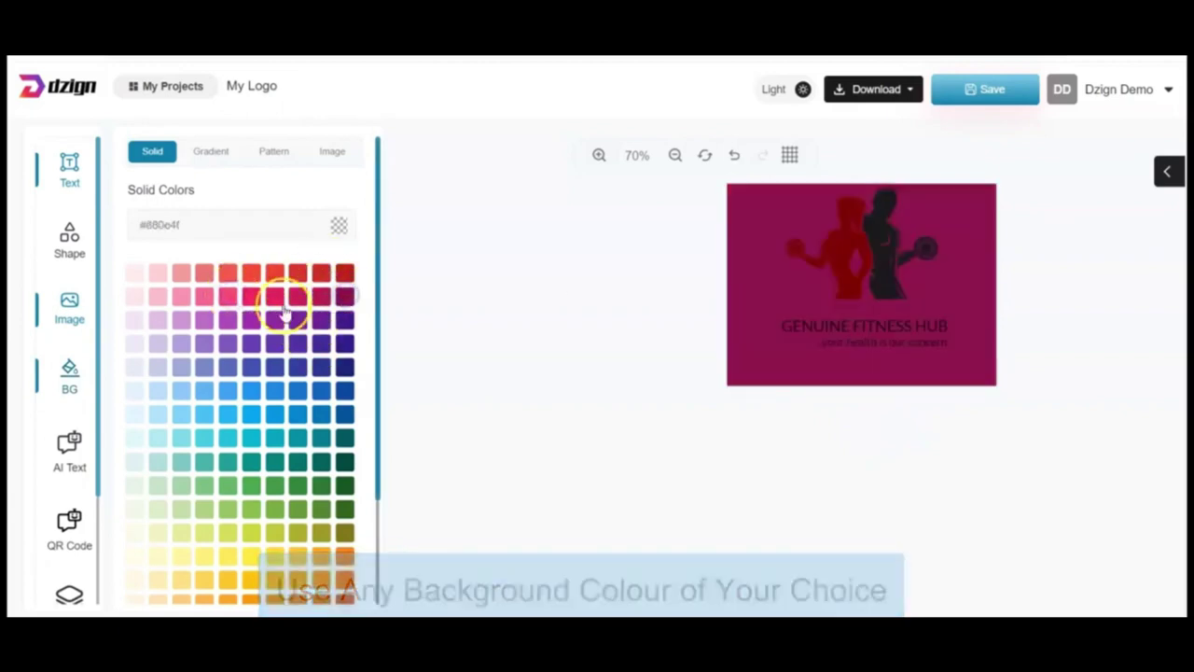
left_click(217, 320)
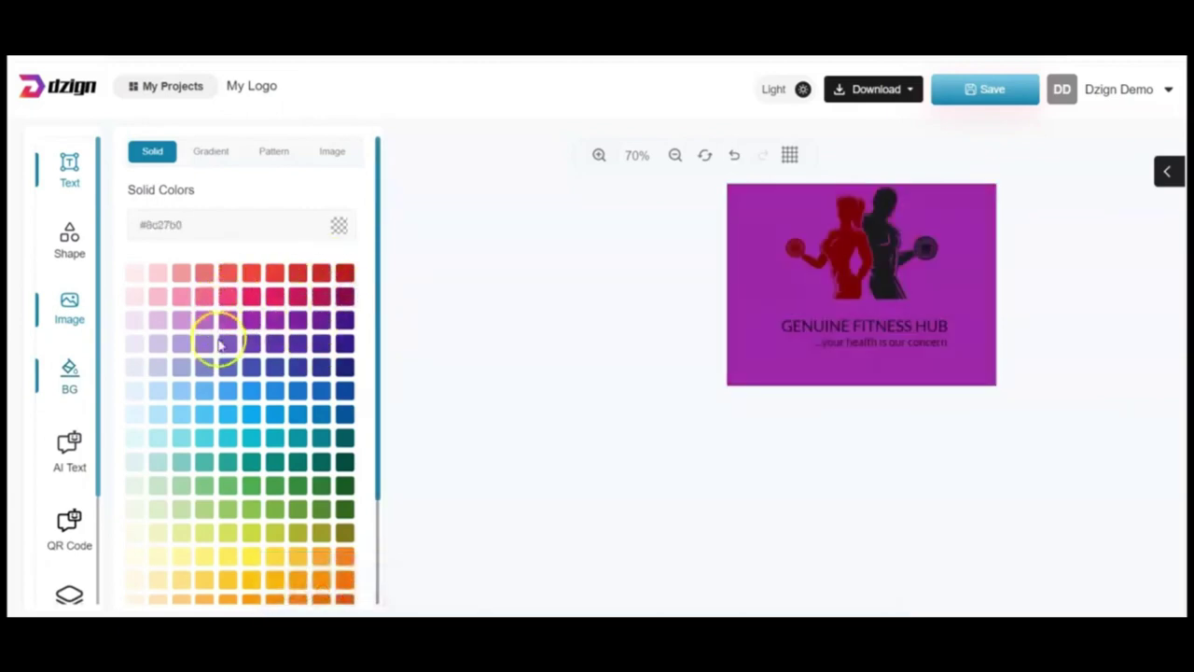
left_click(226, 367)
left_click(203, 273)
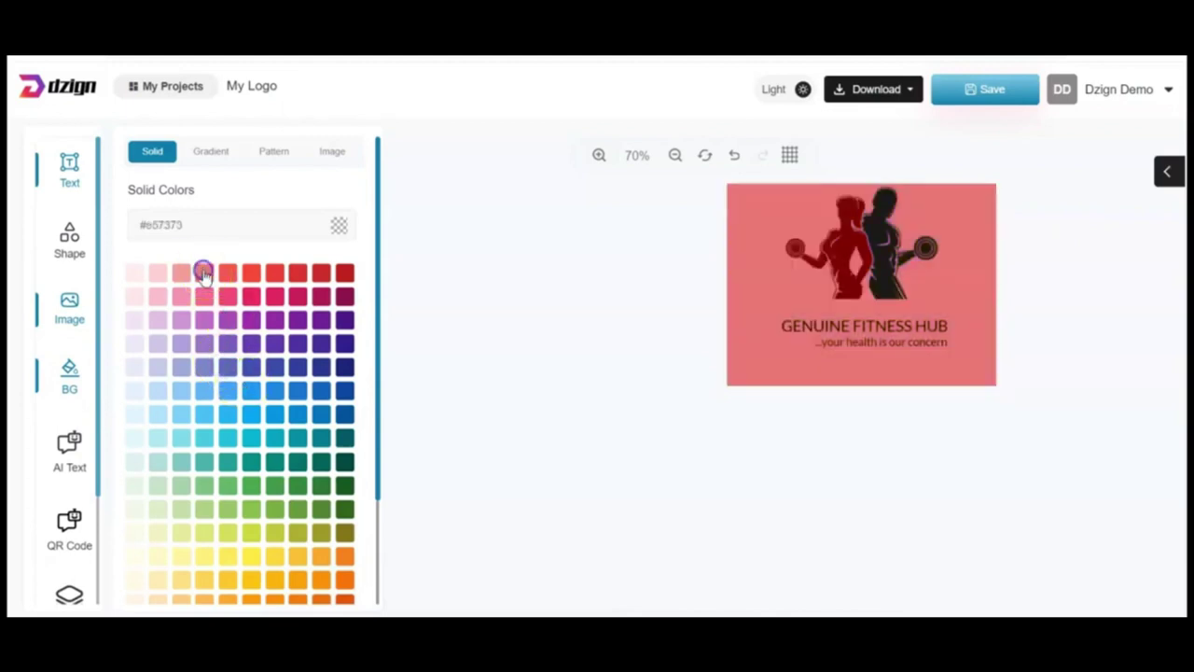
left_click(182, 274)
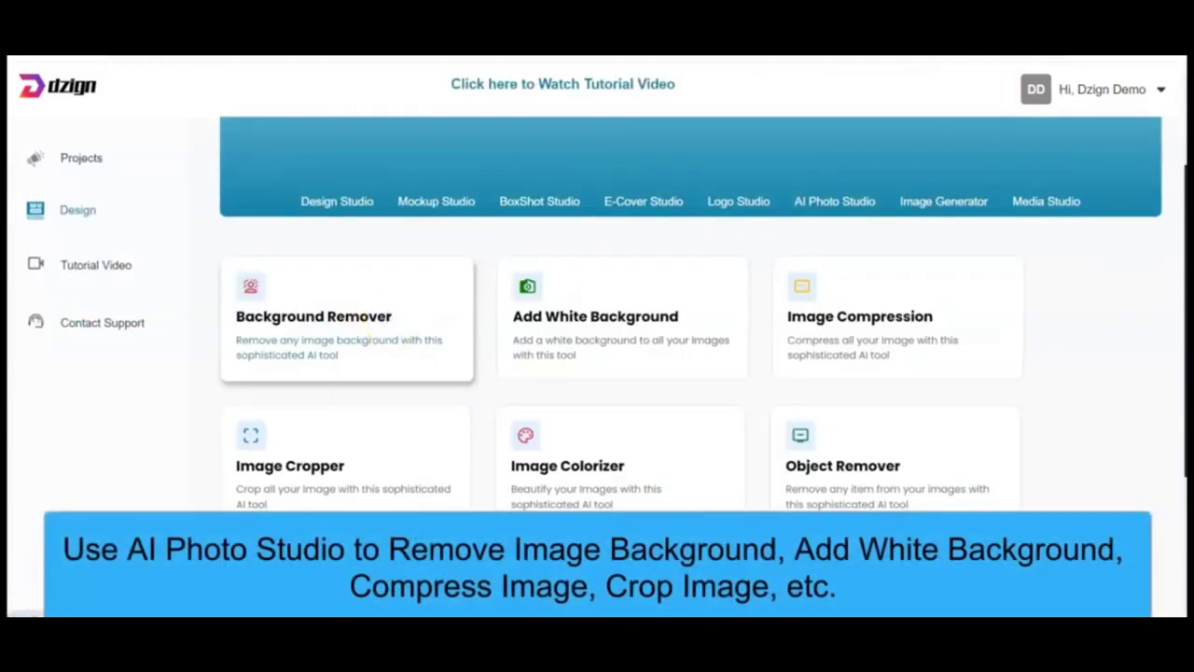
Upload the yellow-dress photo to Background Remover and generate its cut-out
left_click(410, 363)
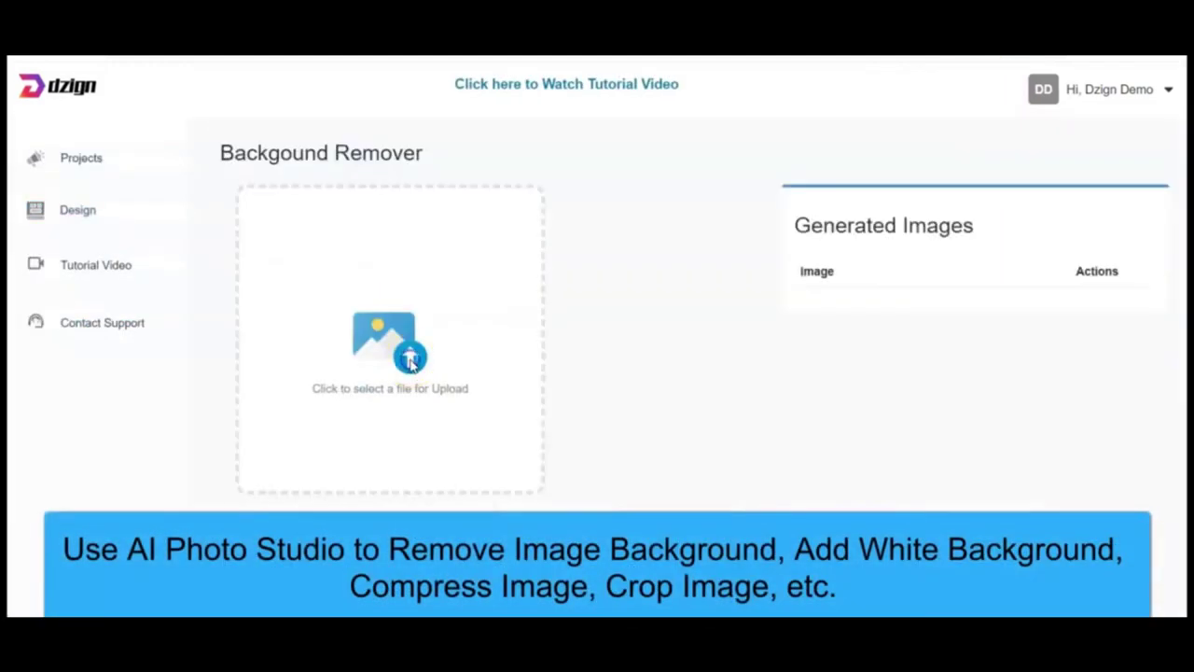
left_click(411, 364)
left_click(346, 153)
left_click(453, 347)
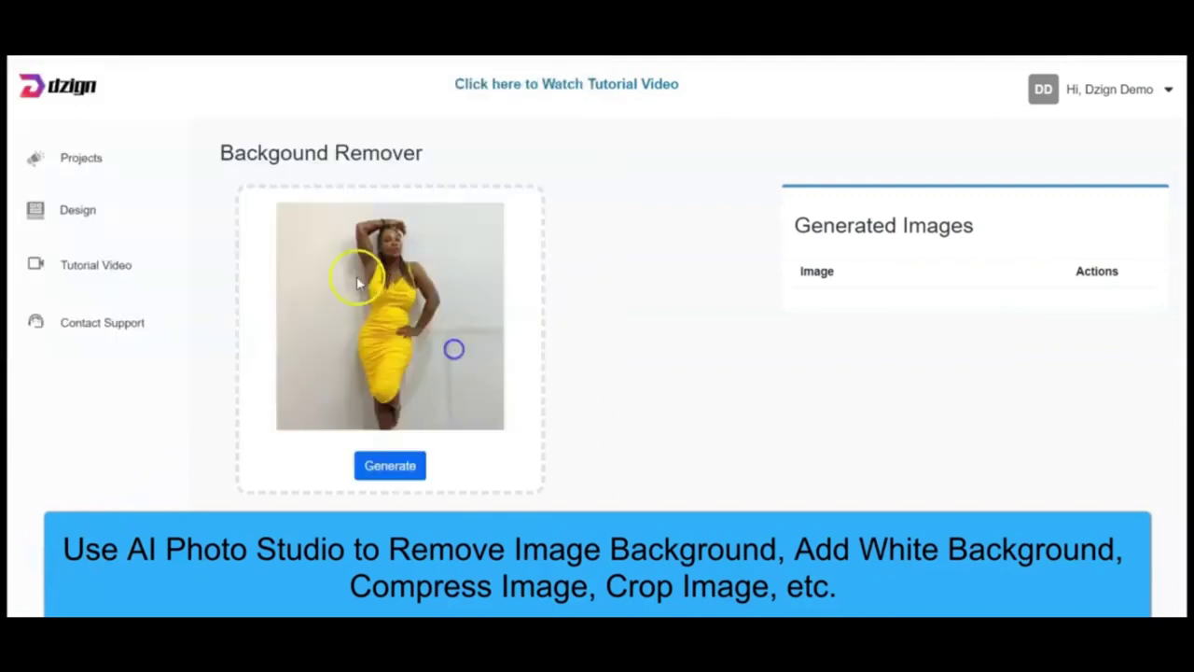
left_click(388, 468)
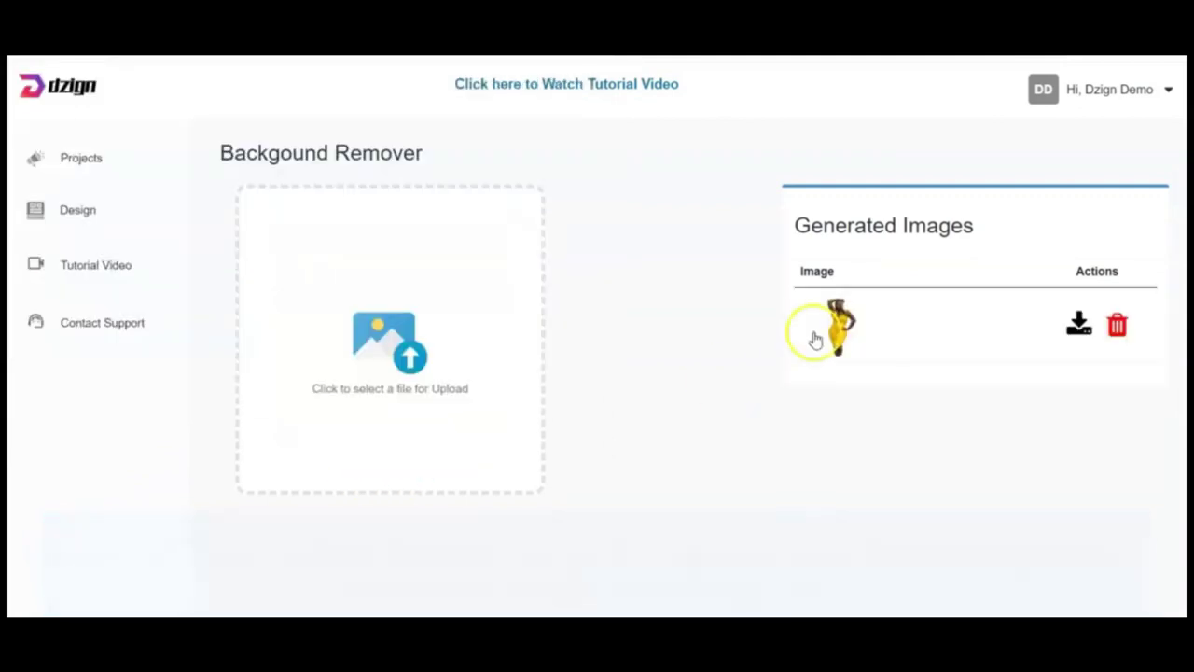
Preview the cut-out, comparing it against the original photo, then close the preview
left_click(835, 331)
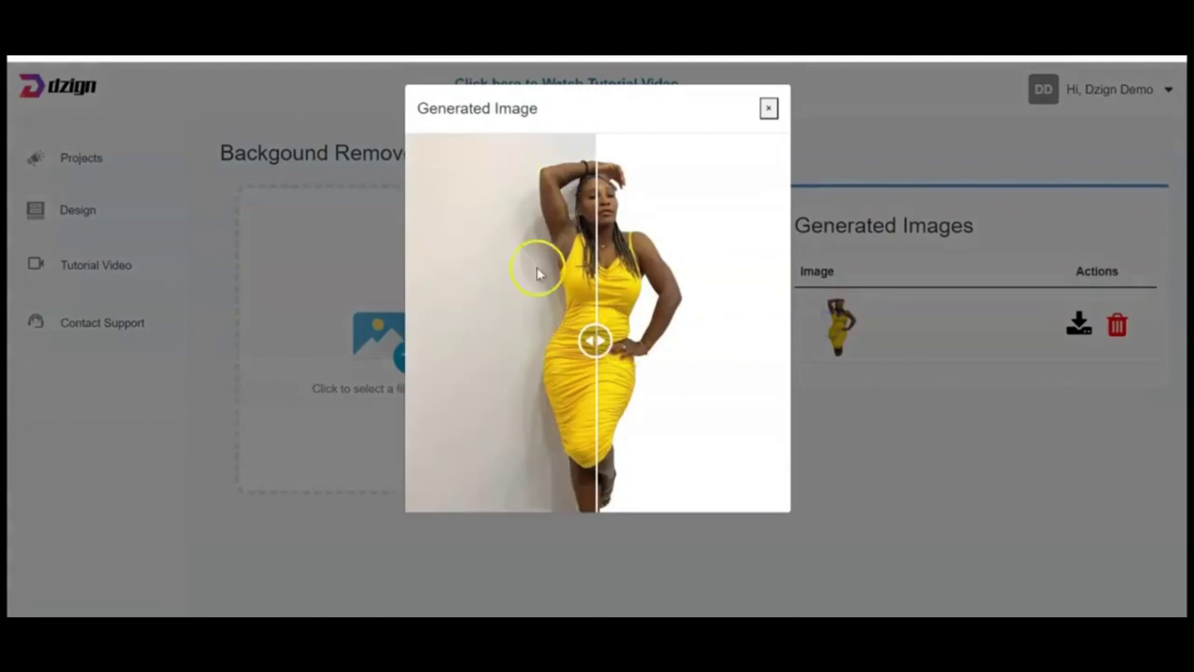
left_click_drag(618, 345, 354, 403)
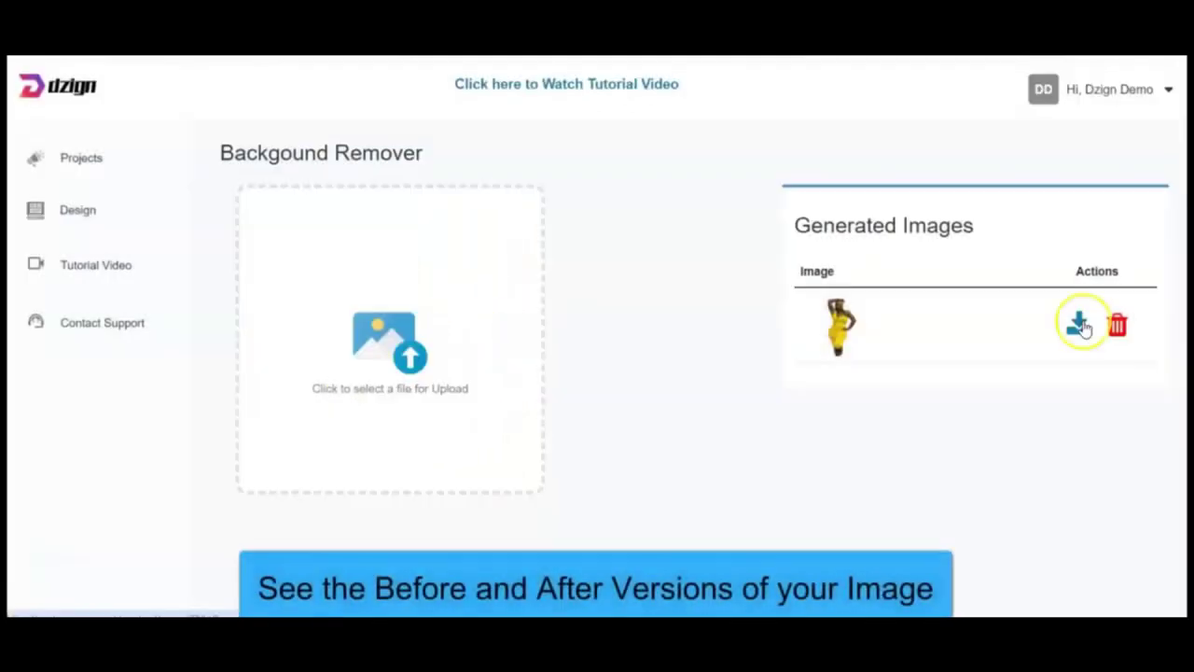
left_click(812, 328)
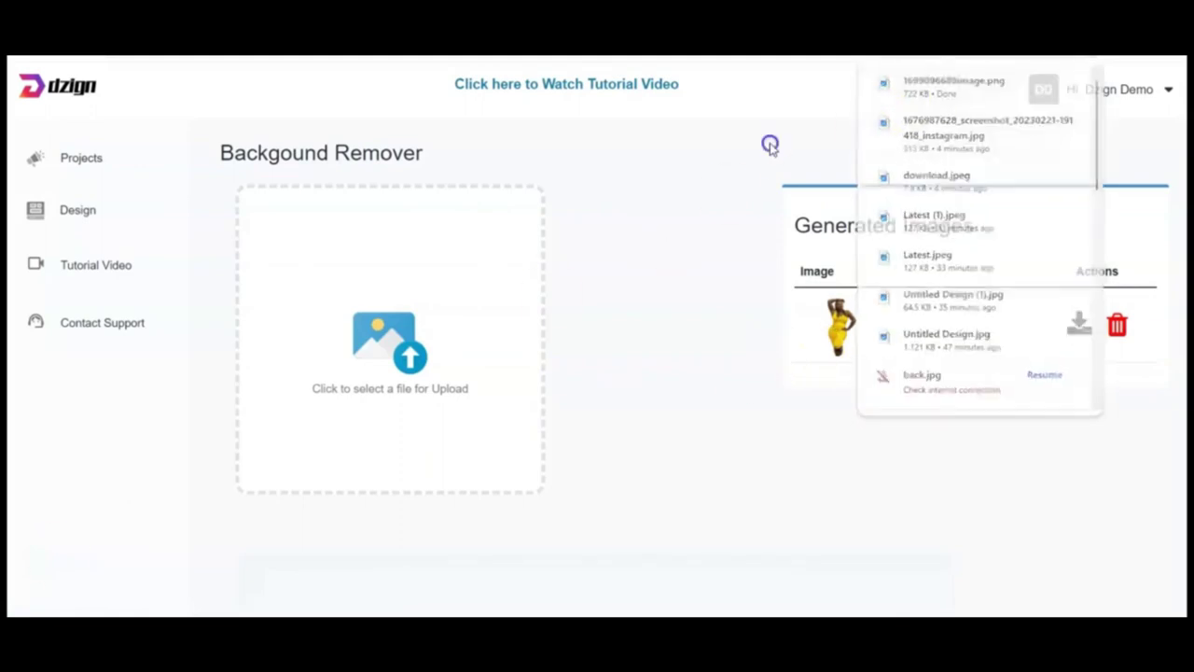
scroll(680, 482, "down", 3)
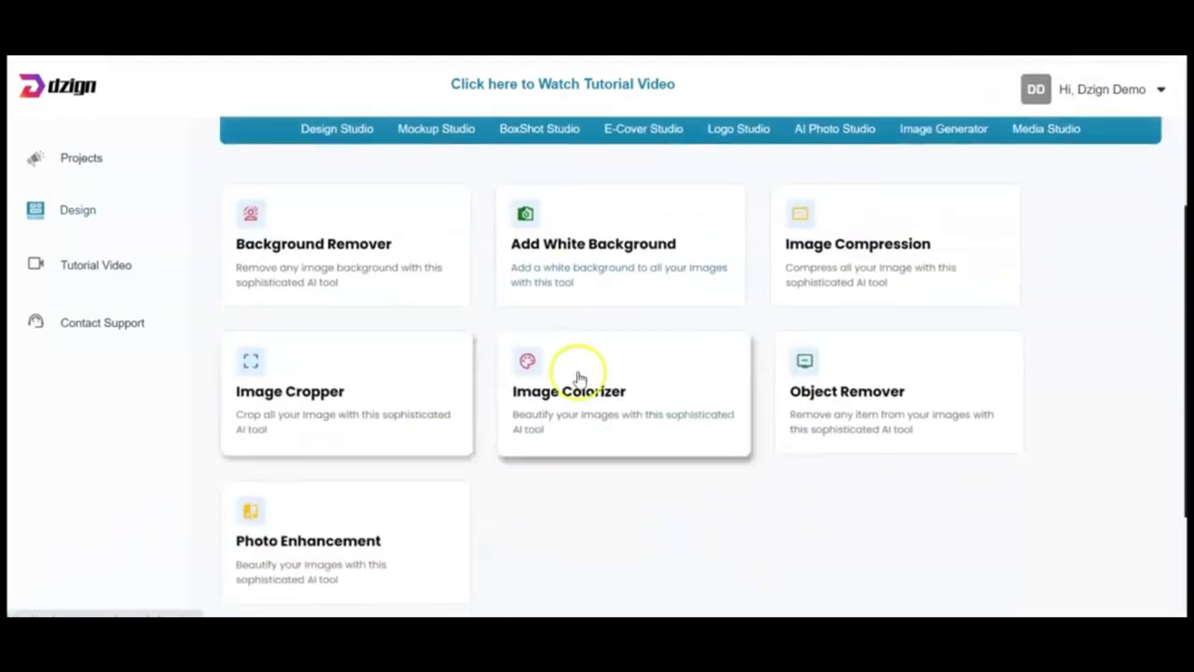
In the AI Image Generator, choose George Condo as artist and Realistic as style
scroll(633, 270, "up", 1)
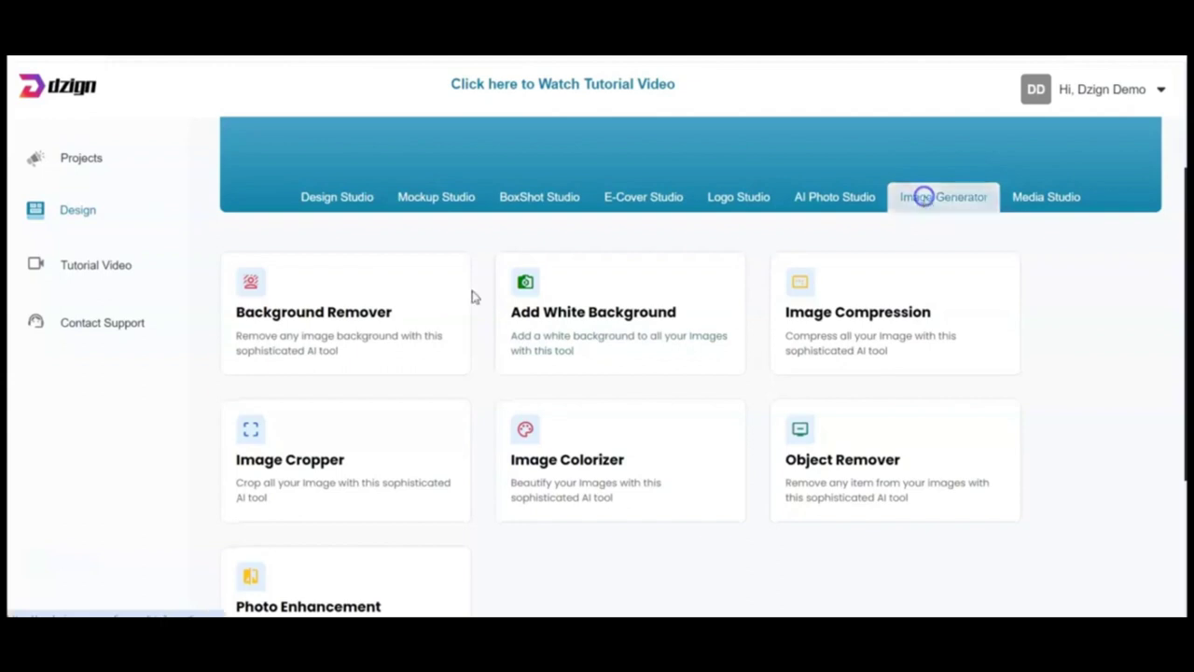
left_click(924, 197)
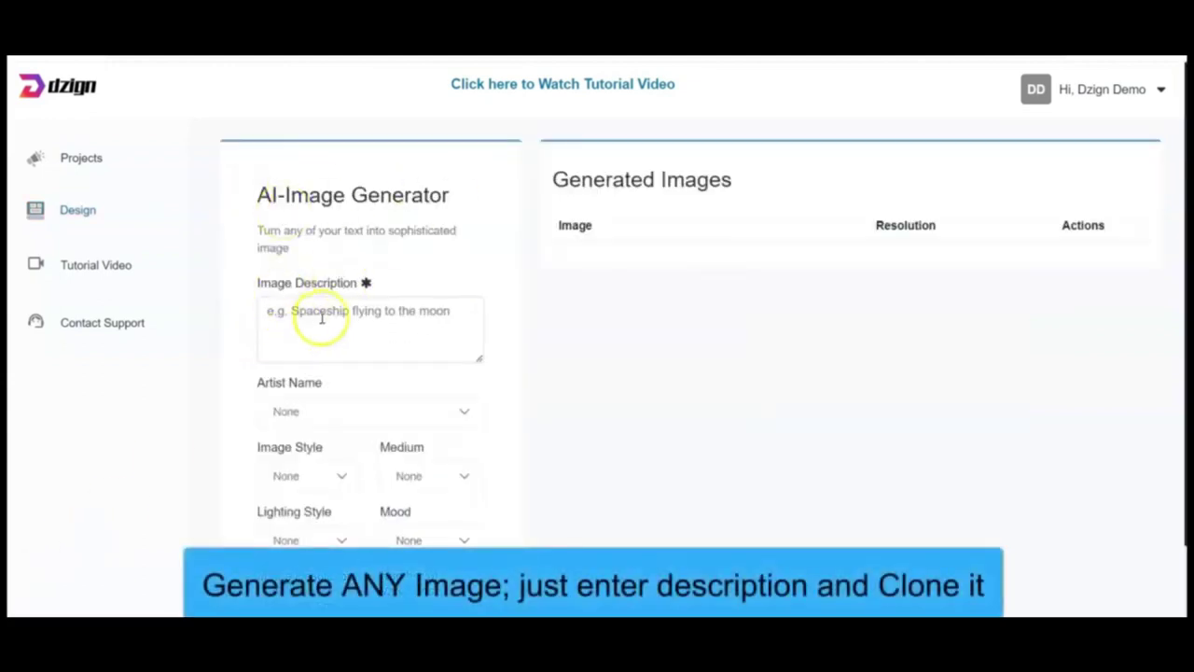
scroll(416, 389, "down", 1)
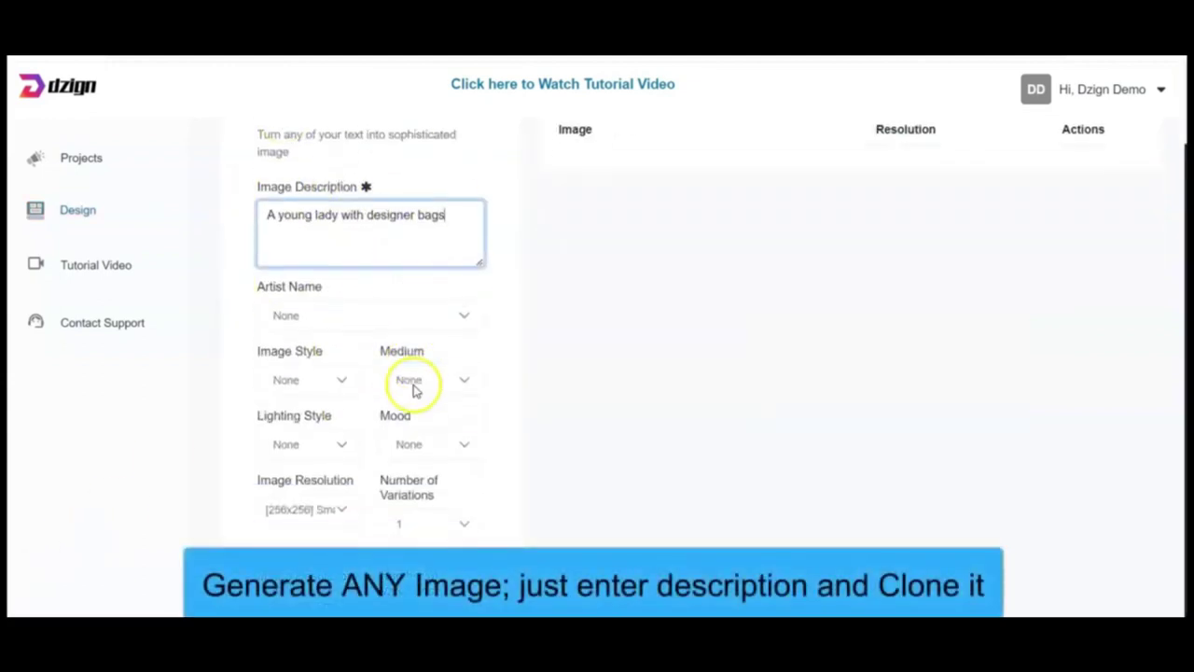
left_click(431, 322)
left_click(323, 435)
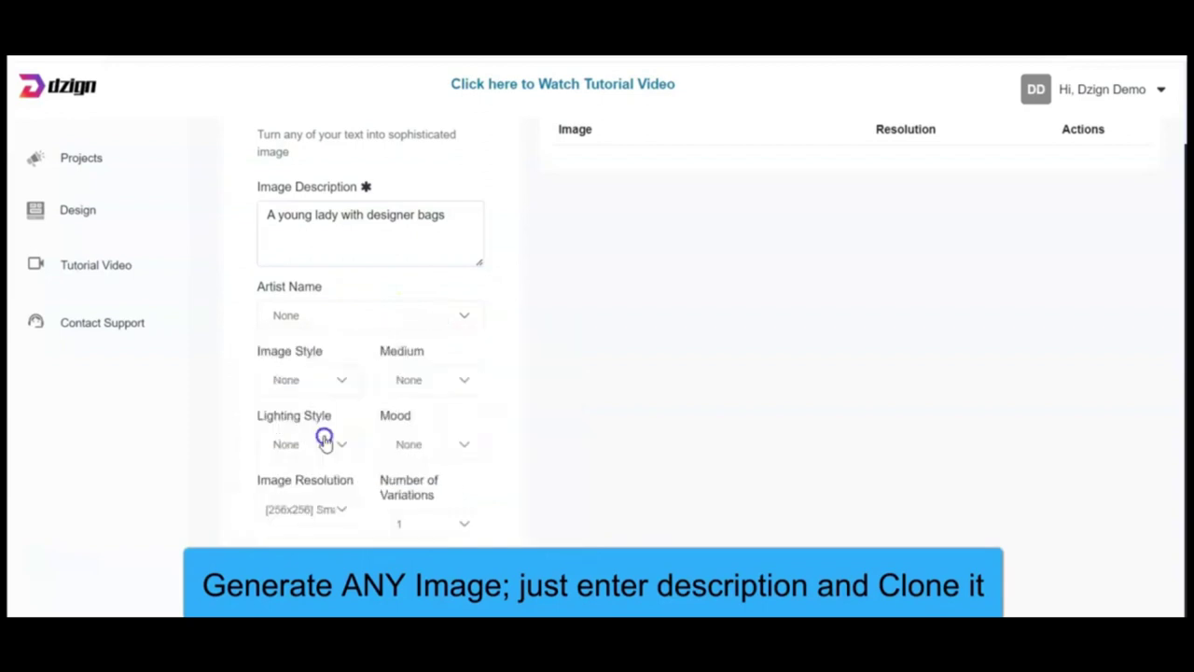
left_click(343, 382)
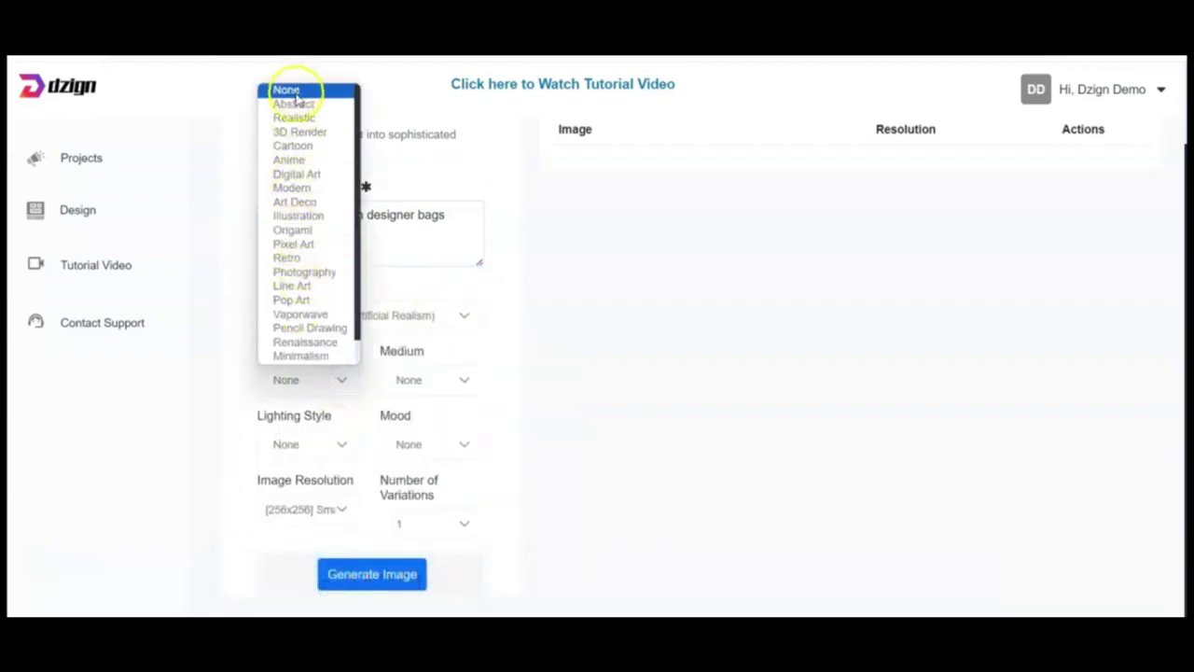
left_click(299, 118)
Set the mood to Cheerful, leaving medium unchanged, and preview the generated 256x256 image
left_click(460, 382)
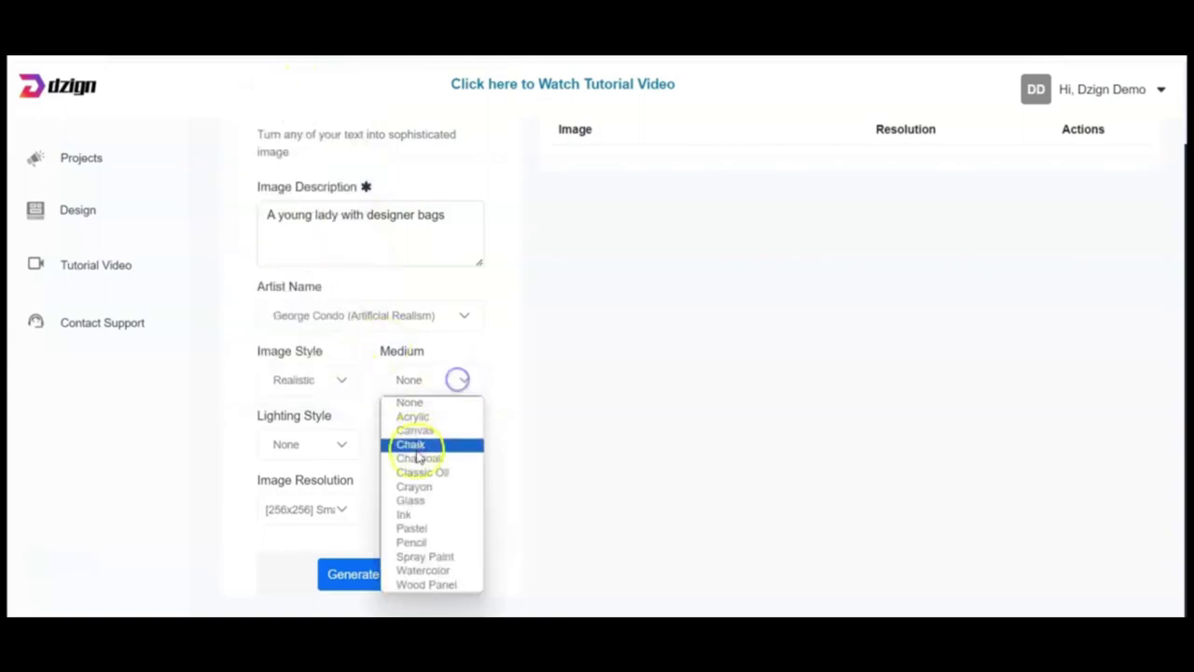
left_click(440, 408)
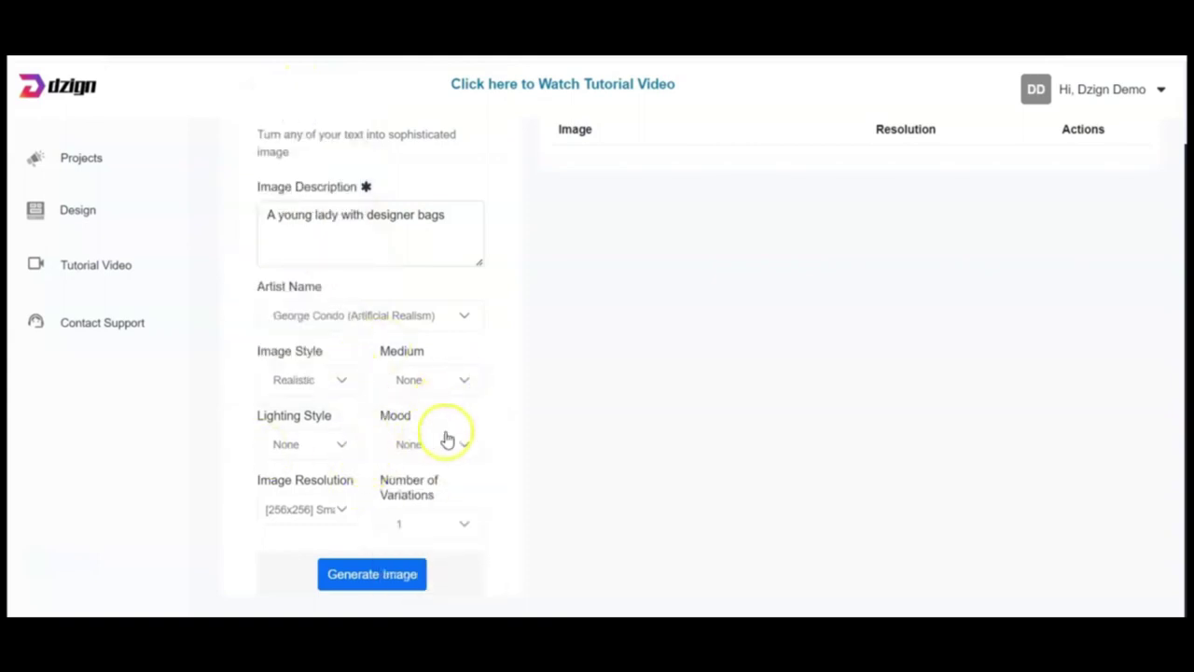
left_click(448, 439)
left_click(440, 307)
left_click(464, 454)
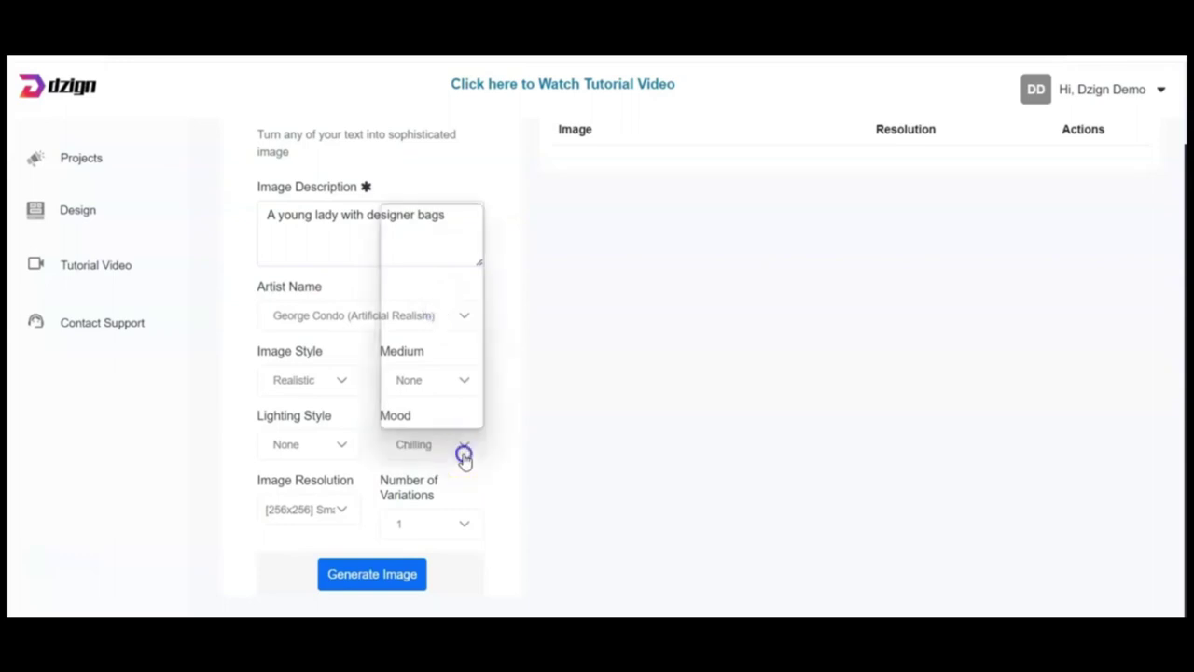
left_click(419, 298)
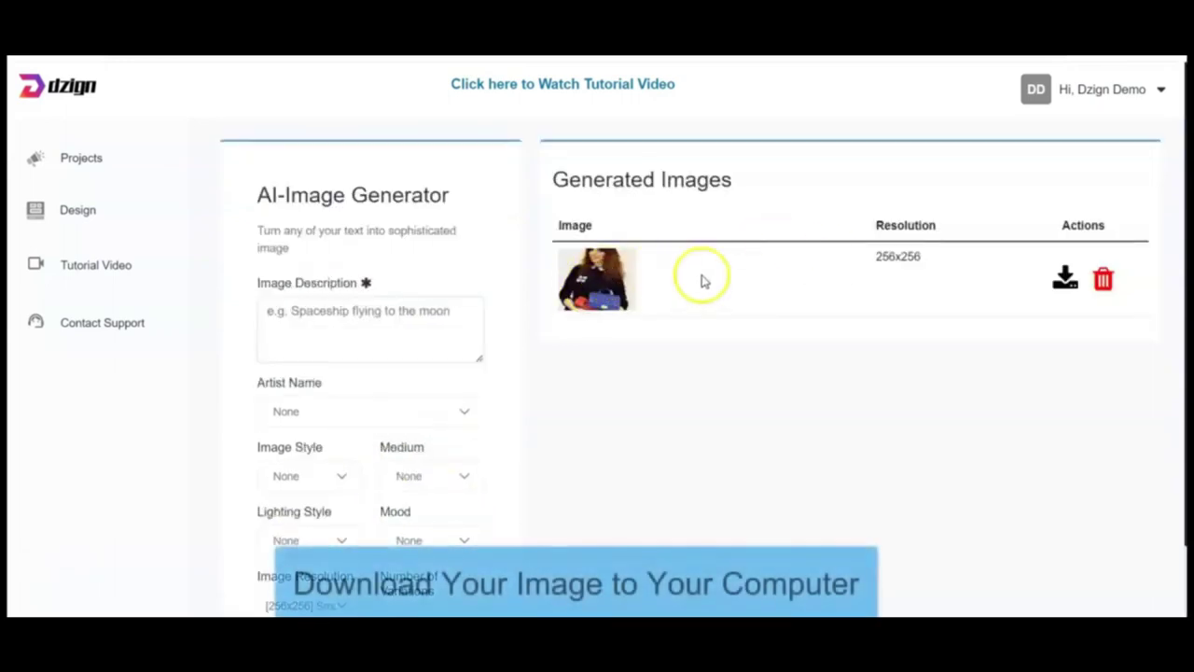
left_click(634, 269)
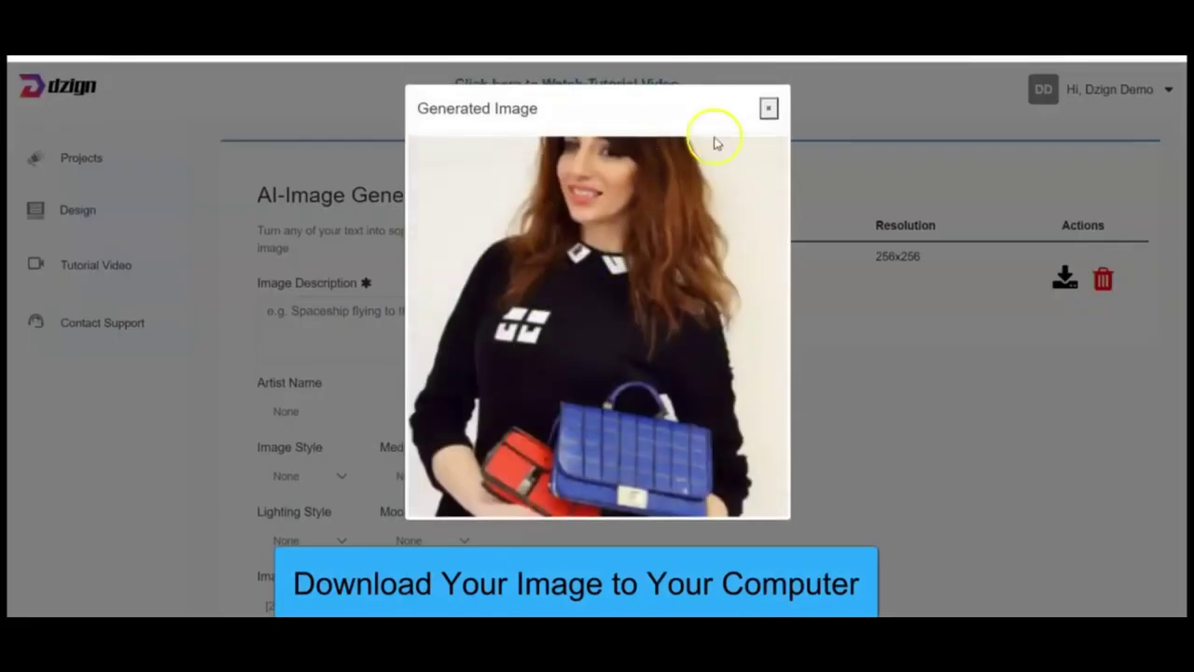
left_click(769, 110)
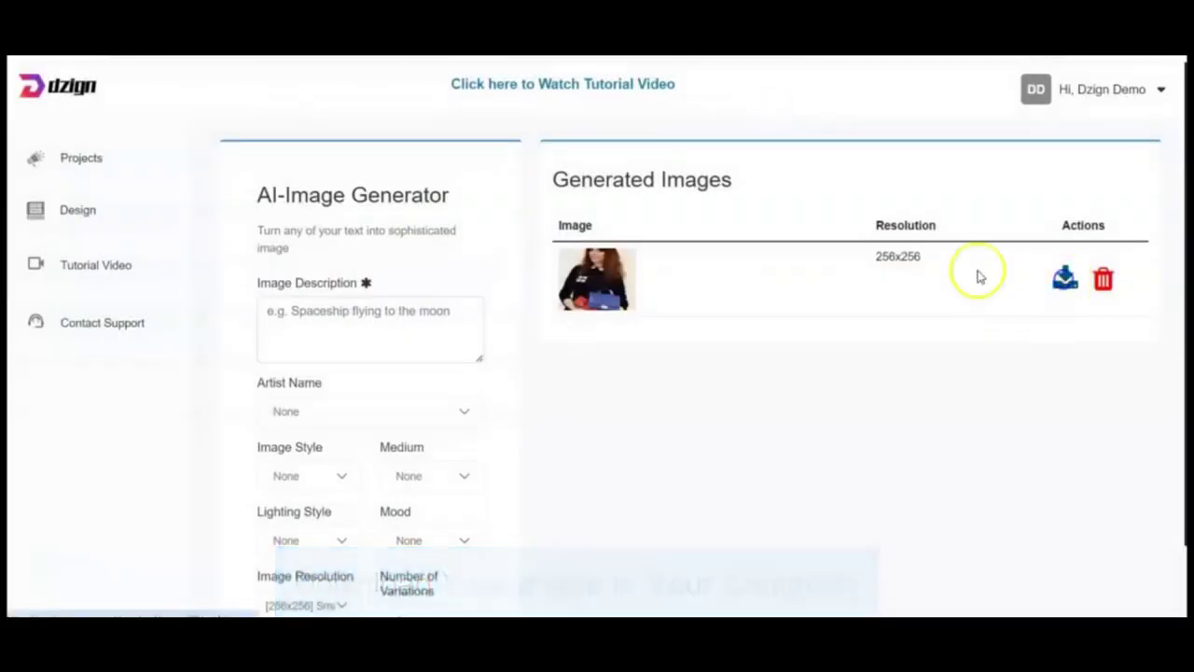
left_click(686, 390)
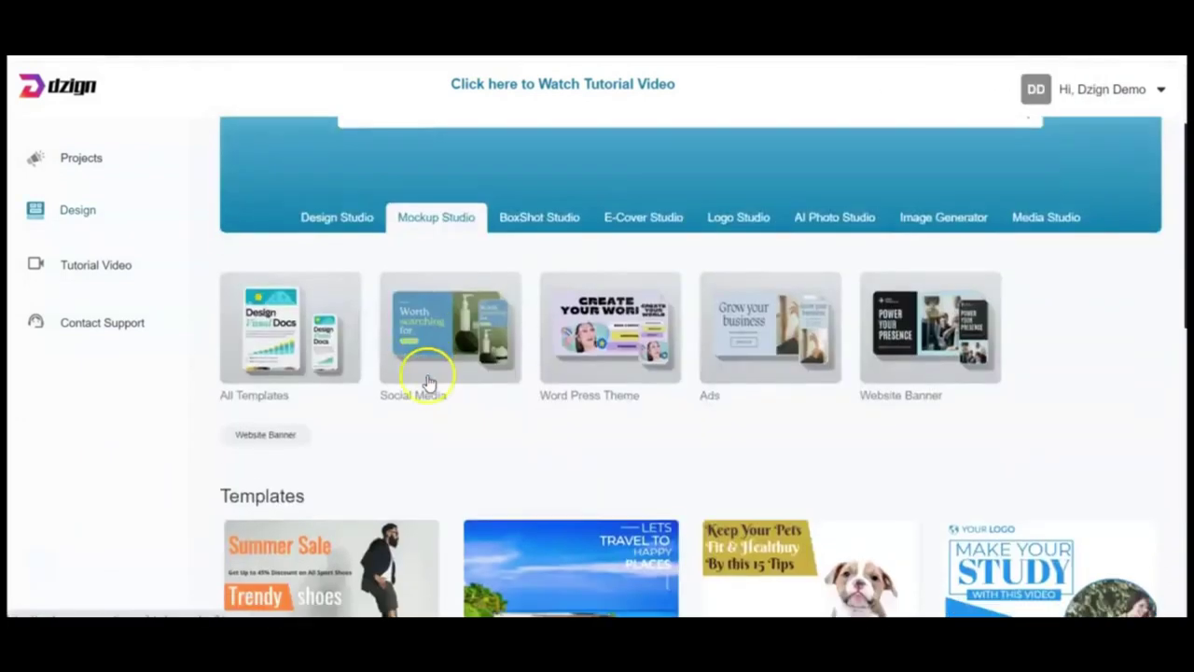
Search templates for 'food' and browse the Food Logo and Fast Food results
scroll(427, 382, "up", 3)
left_click(462, 278)
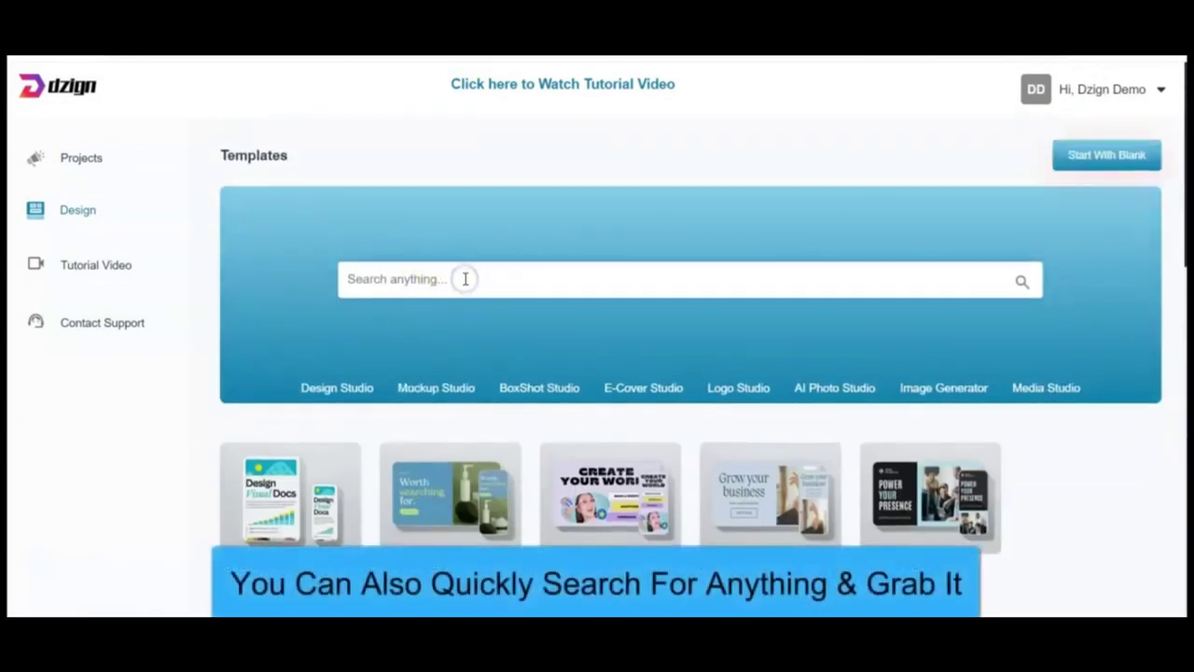
type("food")
left_click(1021, 280)
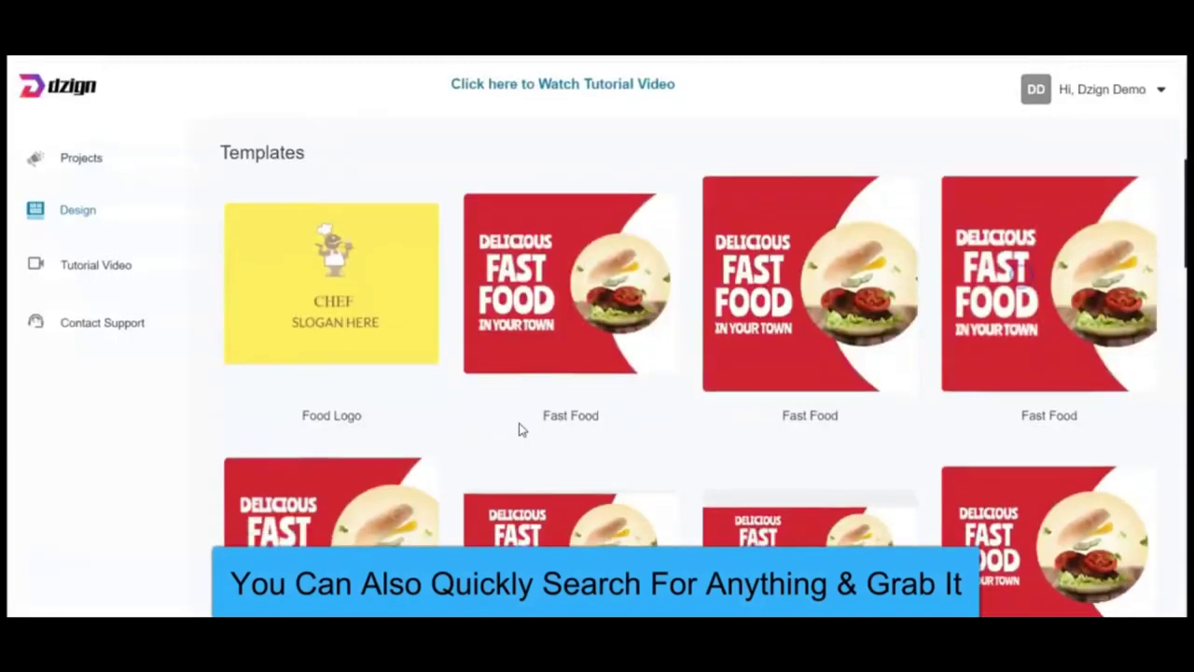
scroll(519, 423, "down", 3)
scroll(518, 423, "down", 3)
scroll(518, 423, "down", 3)
scroll(518, 428, "down", 3)
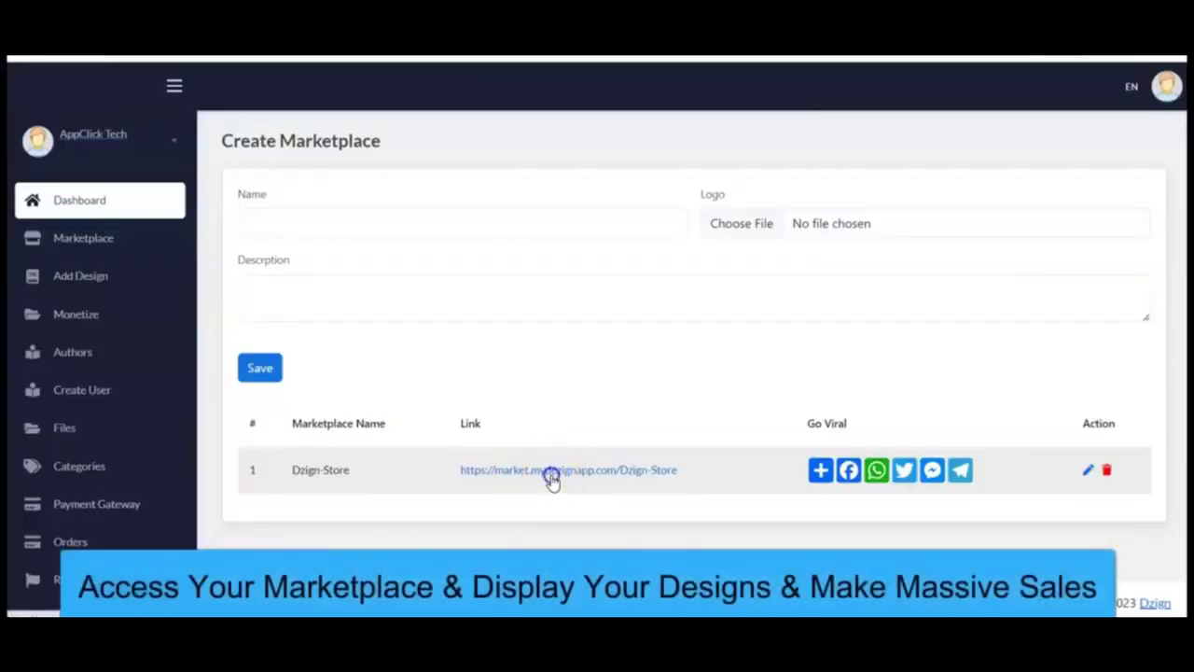
Browse the marketplace and open the $40 business mockup design listing to order it
left_click(552, 470)
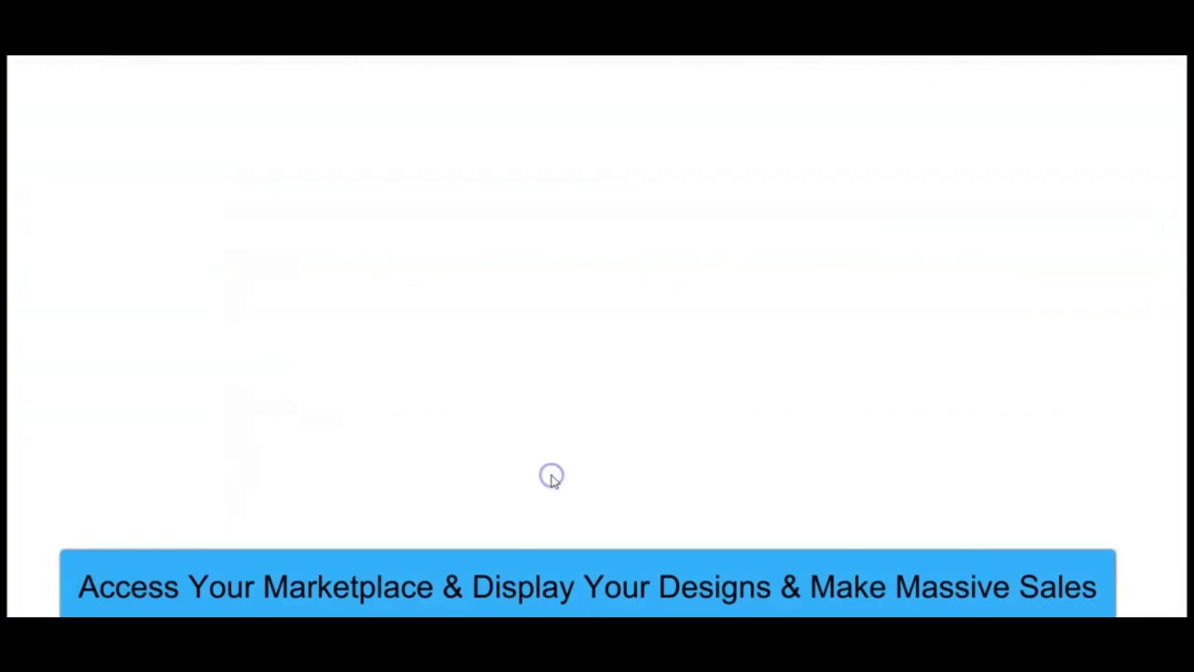
scroll(454, 355, "down", 5)
scroll(454, 356, "down", 2)
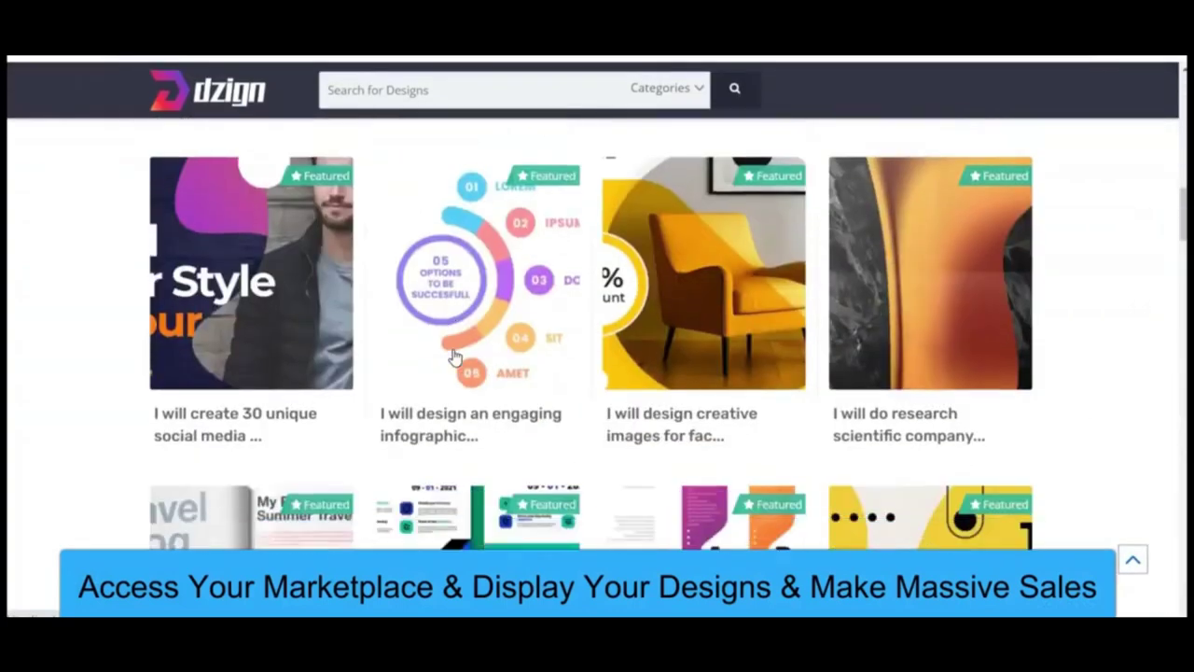
scroll(453, 357, "down", 2)
scroll(454, 356, "up", 3)
scroll(455, 358, "up", 2)
scroll(454, 357, "up", 1)
scroll(454, 357, "down", 2)
scroll(455, 358, "up", 2)
left_click(467, 343)
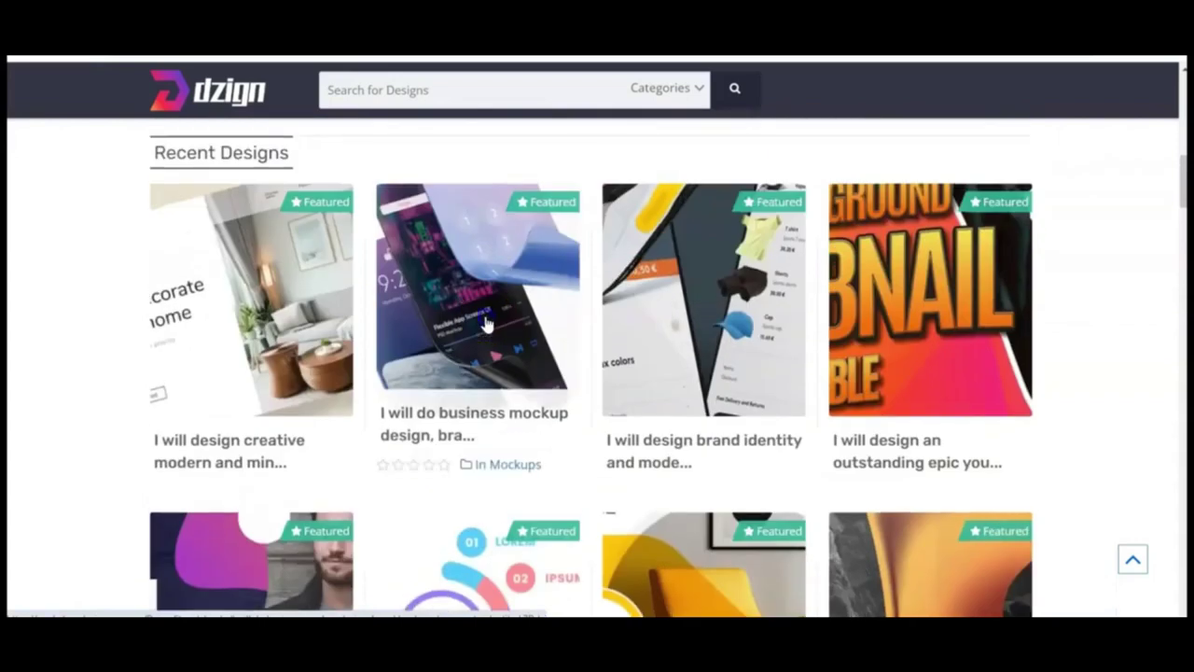
left_click(422, 370)
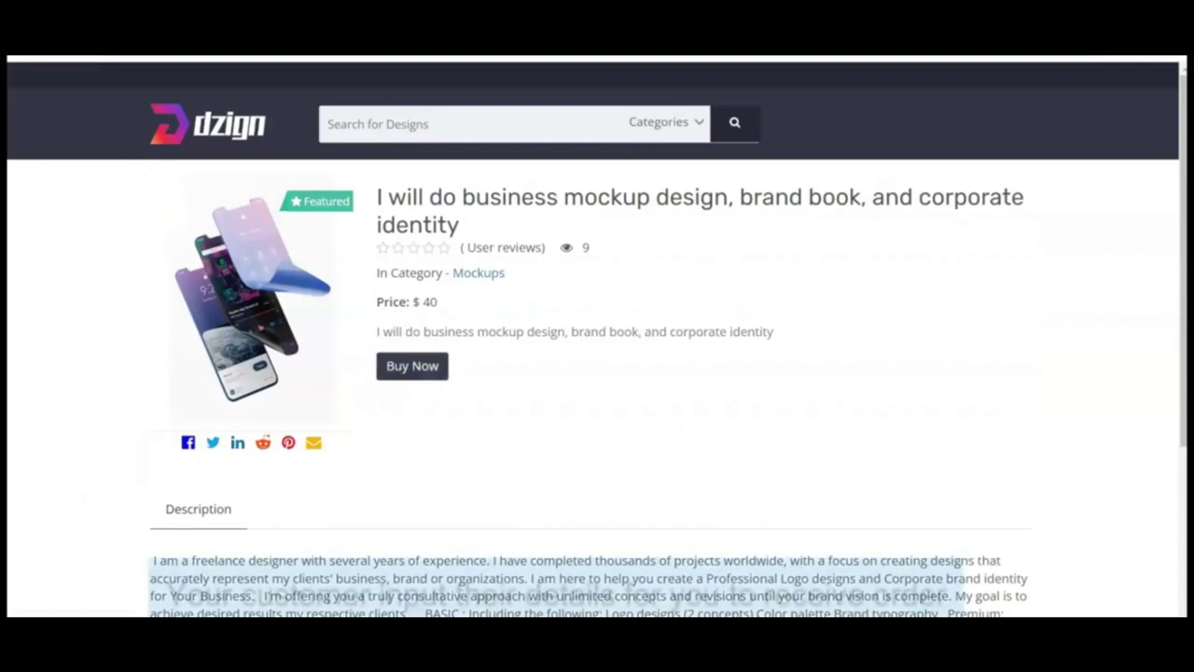
Fill in the buyer's e-mail and order details with quantity 1 and PayPal payment
scroll(662, 308, "down", 2)
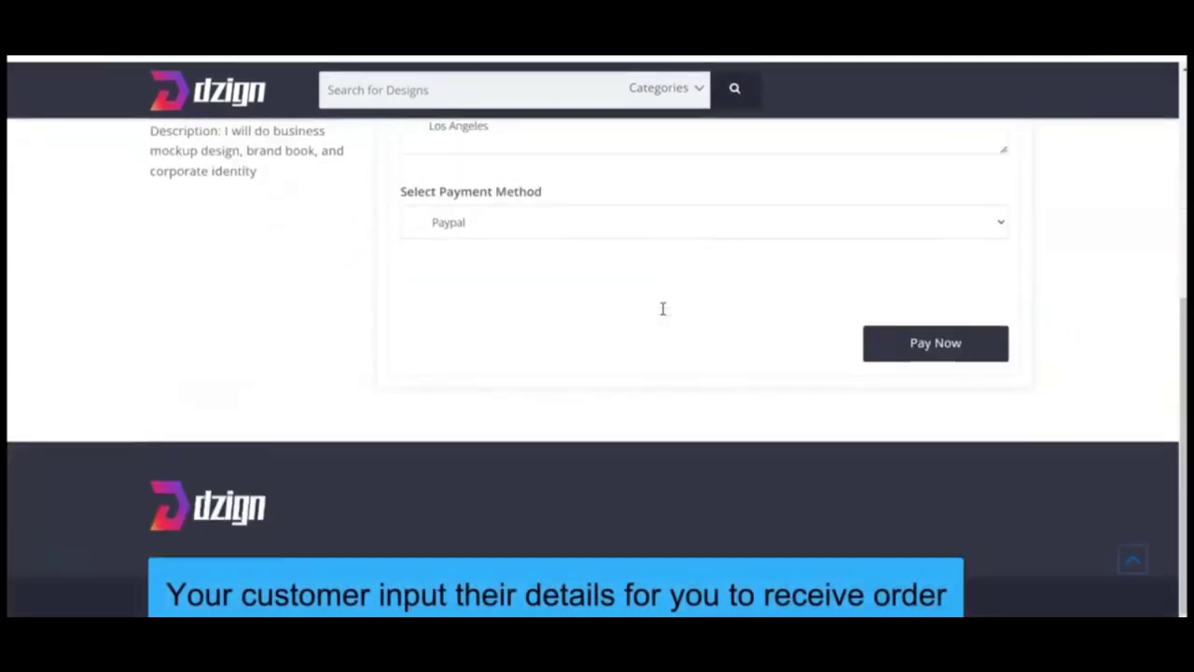
scroll(662, 308, "up", 3)
left_click(528, 229)
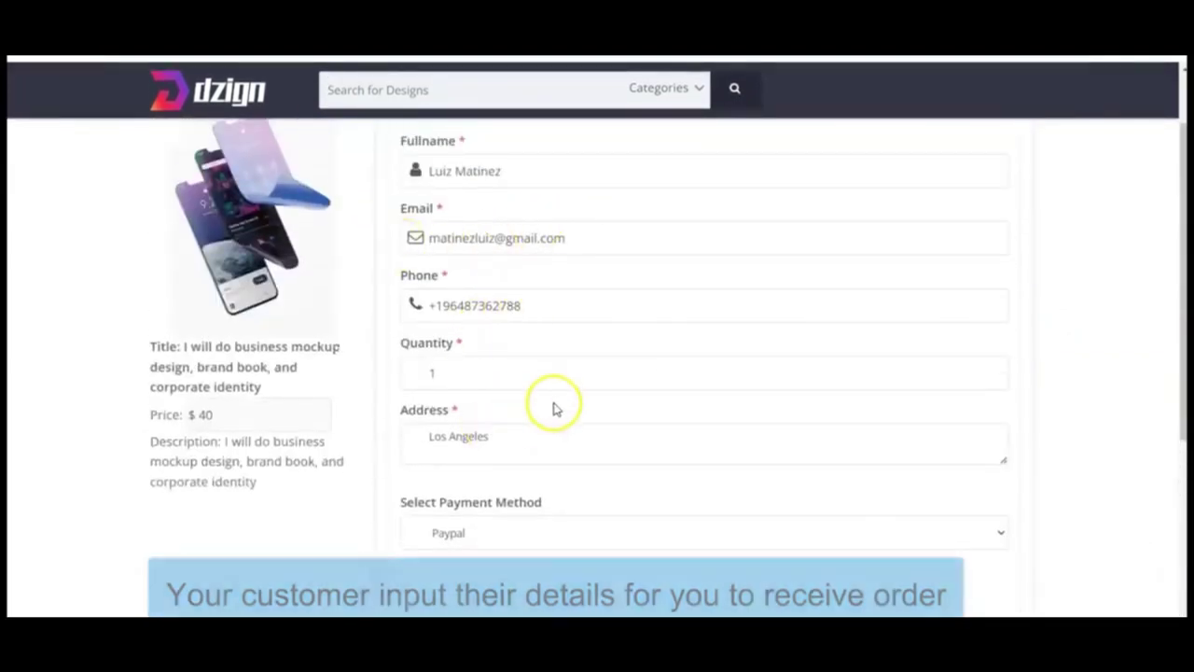
scroll(554, 405, "down", 3)
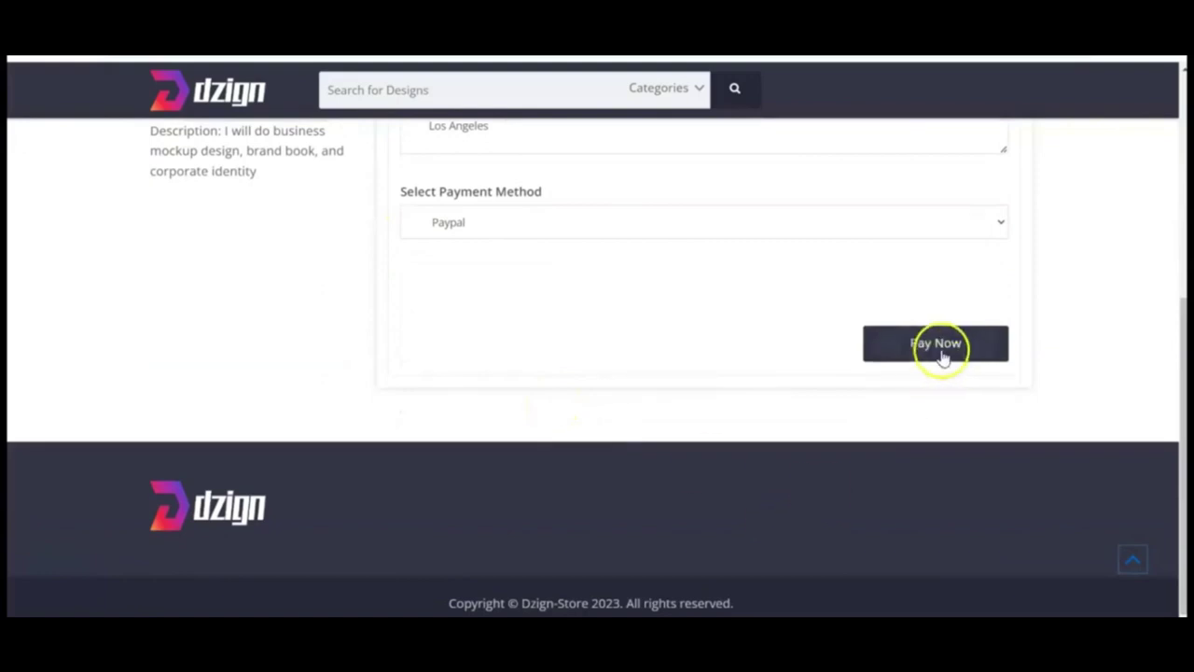